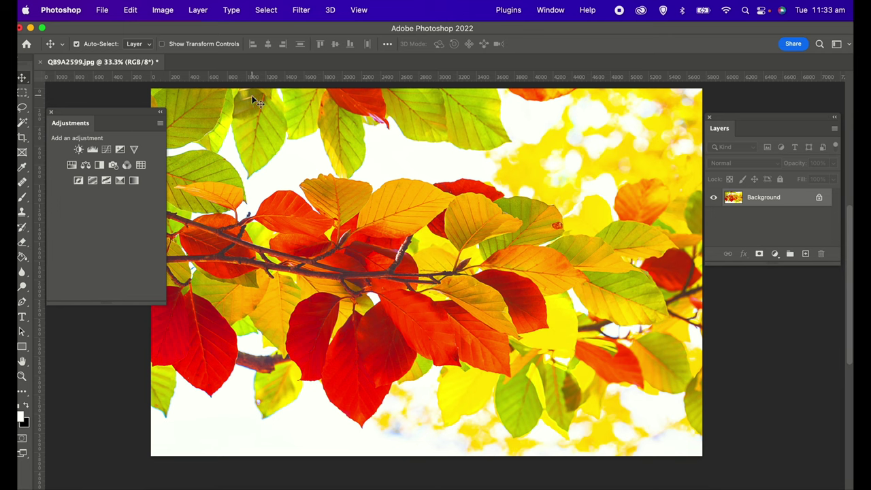
- Try desaturating the leaves photo, then undo it to restore the colour
{"action": "left_click", "coordinate": [164, 12]}
{"action": "mouse_move", "coordinate": [180, 46]}
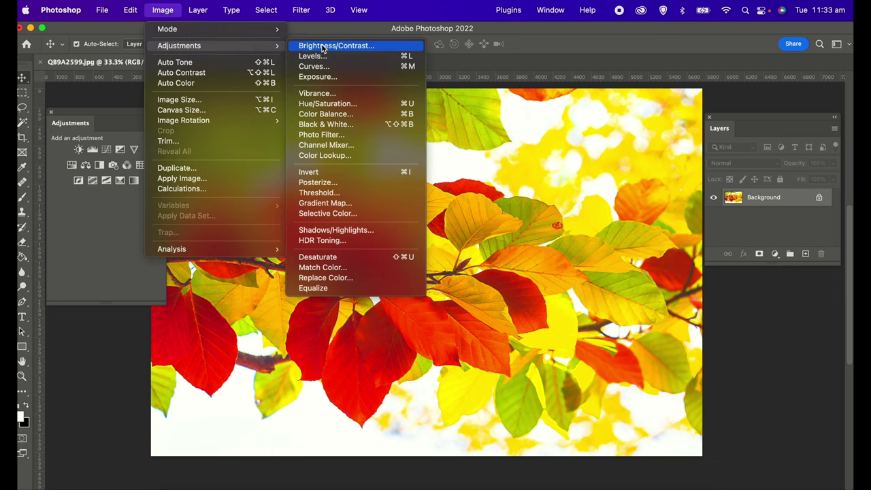
{"action": "left_click", "coordinate": [319, 258]}
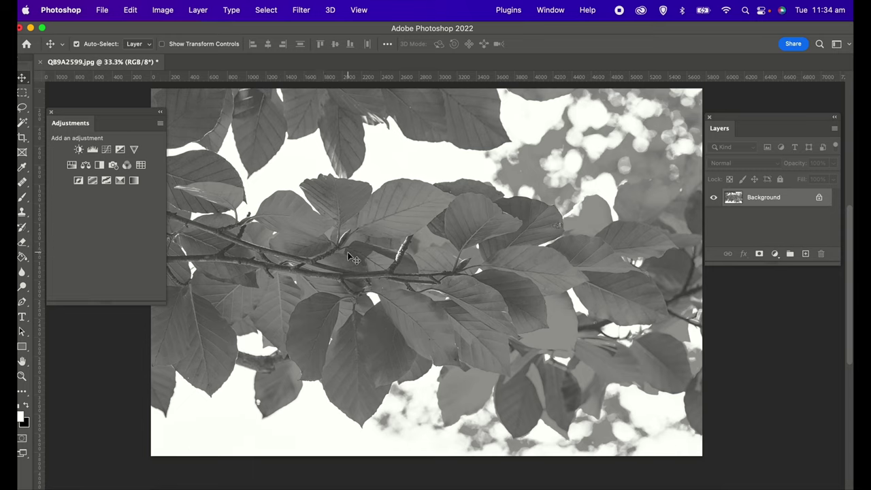
{"action": "left_click", "coordinate": [136, 12]}
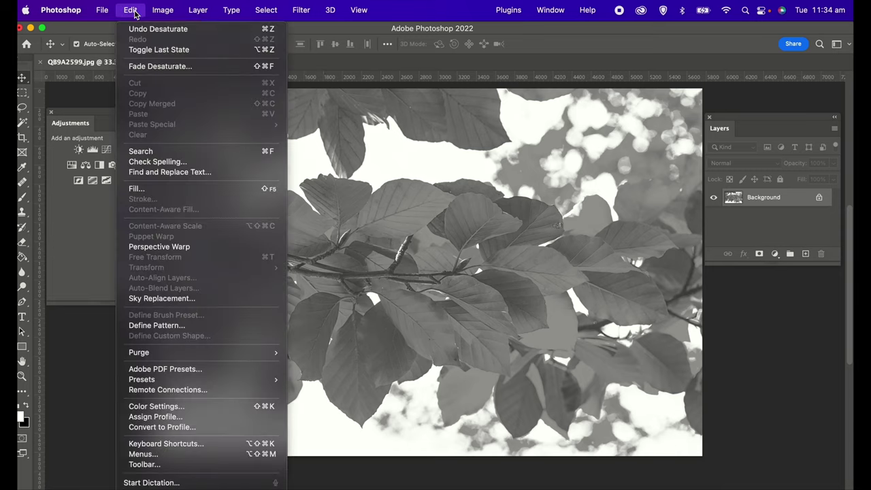
{"action": "left_click", "coordinate": [143, 29]}
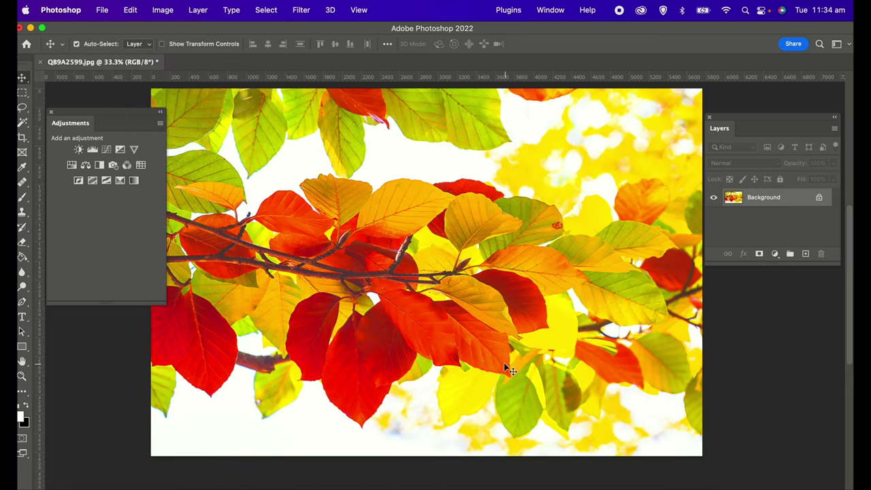
- Switch the photo to Grayscale mode, choosing Discard for its colour information
{"action": "left_click", "coordinate": [166, 11]}
{"action": "mouse_move", "coordinate": [169, 31]}
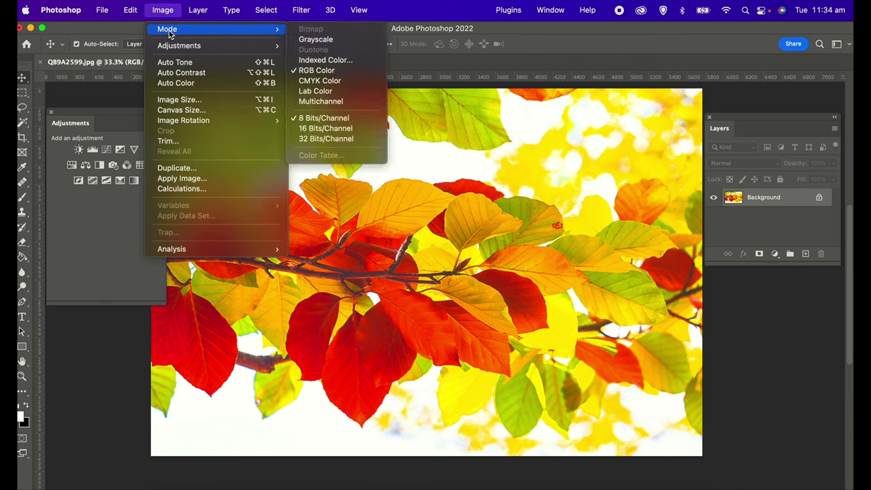
{"action": "left_click", "coordinate": [331, 39]}
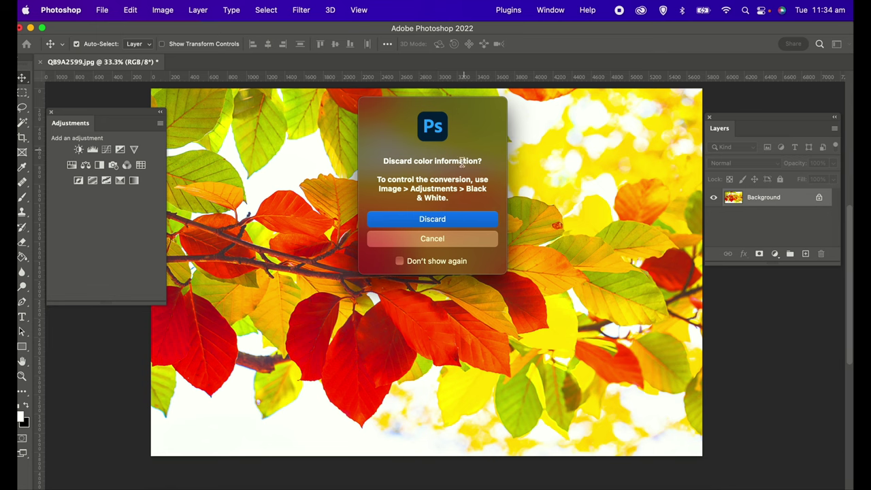
{"action": "left_click", "coordinate": [428, 221]}
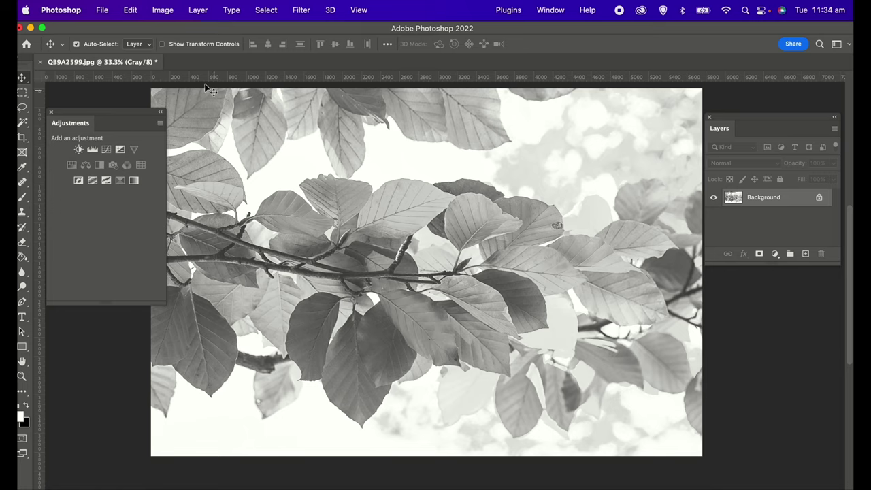
{"action": "left_click", "coordinate": [130, 11]}
- Undo the Grayscale conversion and add a Black & White adjustment layer with darker reds
{"action": "left_click", "coordinate": [133, 29]}
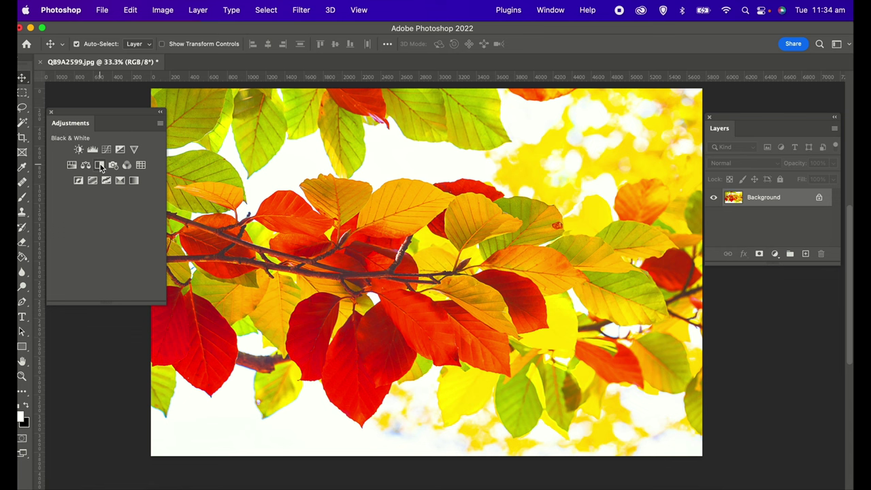
{"action": "left_click", "coordinate": [100, 164]}
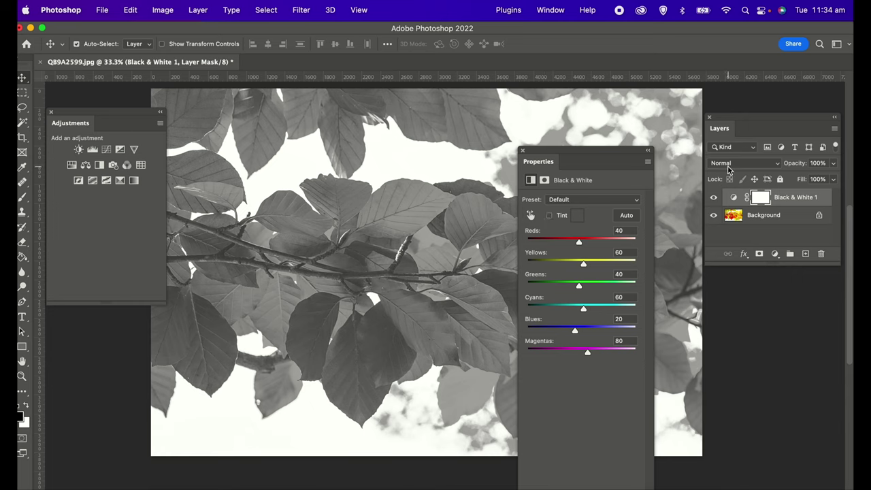
{"action": "left_click_drag", "start_coordinate": [579, 245], "coordinate": [589, 334]}
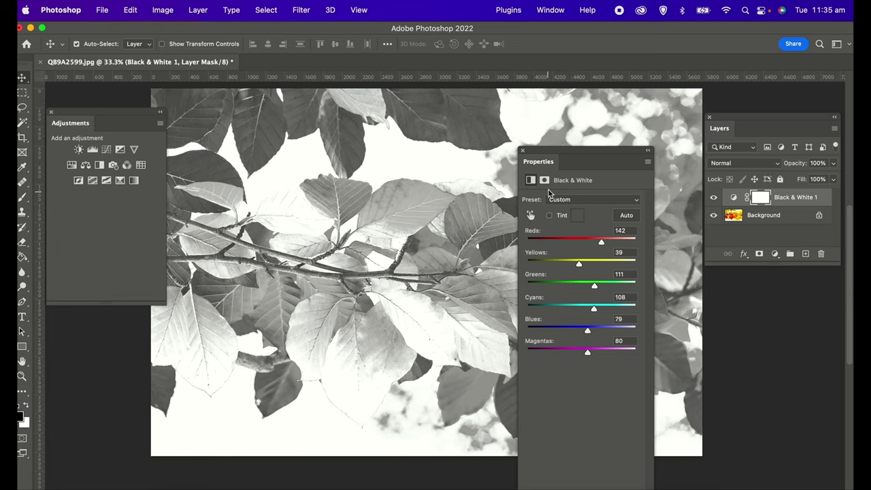
- Delete the Black & White 1 adjustment layer, leaving only the colour Background
{"action": "left_click", "coordinate": [522, 150]}
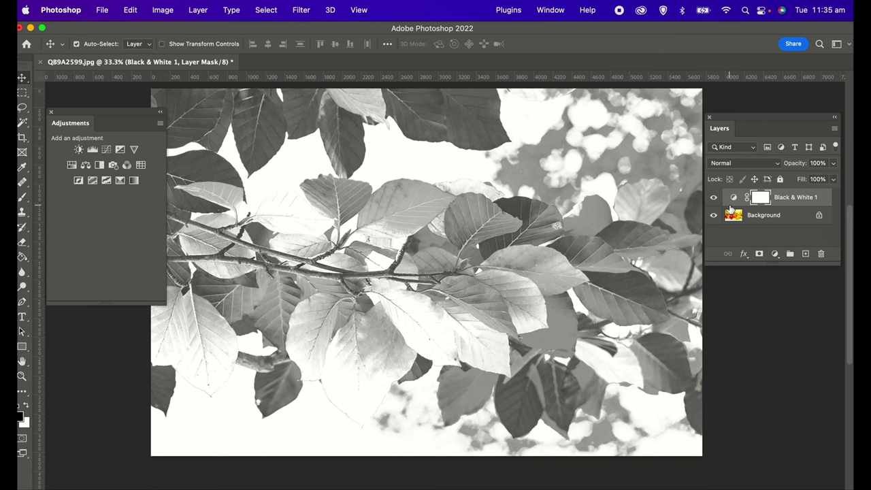
{"action": "left_click", "coordinate": [733, 198]}
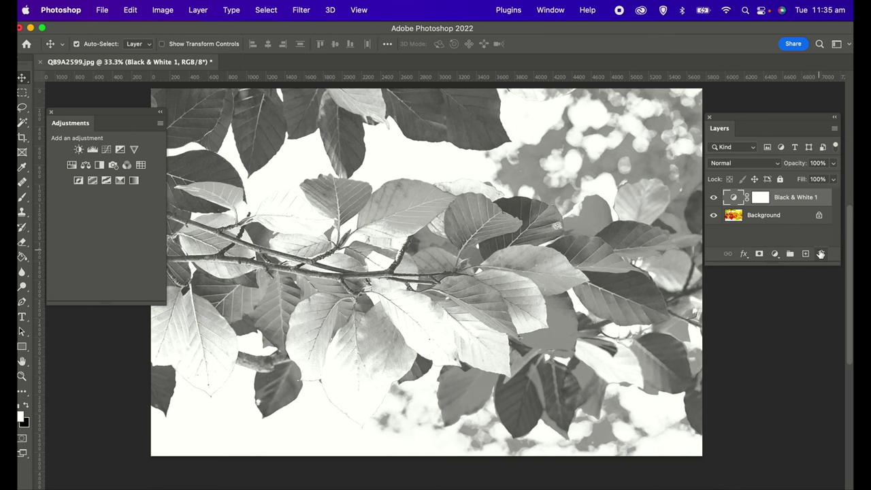
{"action": "left_click", "coordinate": [821, 253]}
{"action": "left_click", "coordinate": [467, 201]}
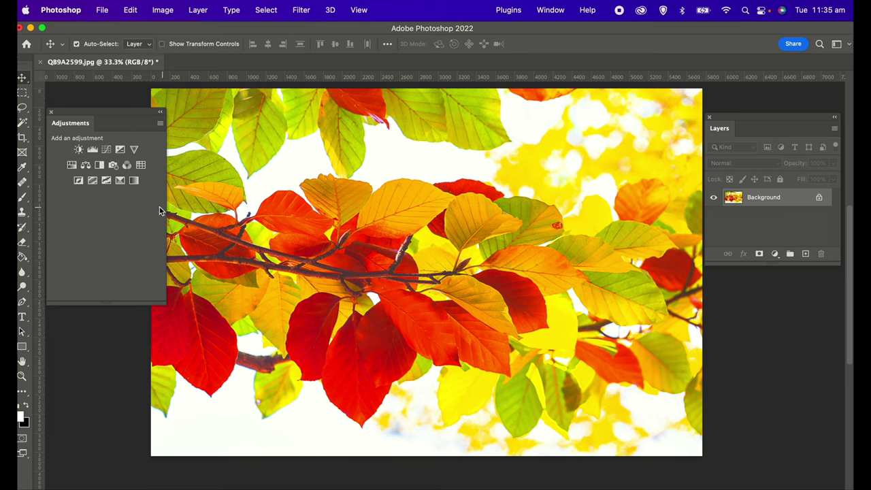
{"action": "left_click", "coordinate": [113, 166]}
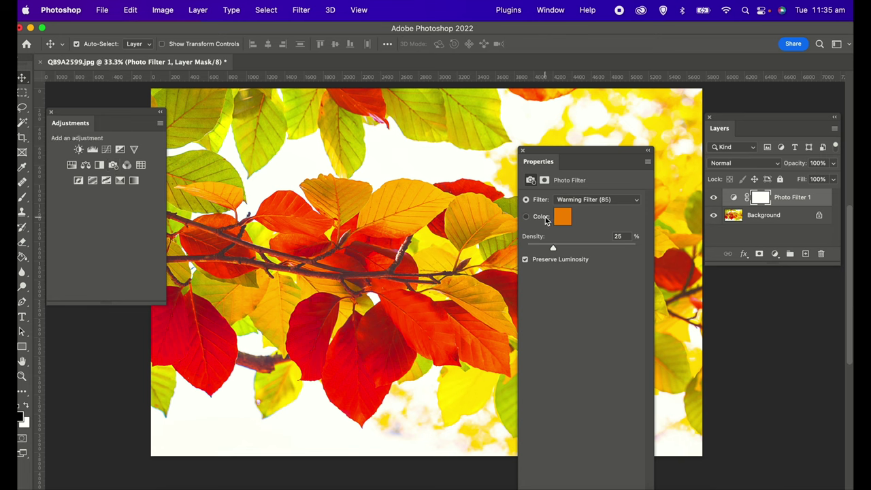
{"action": "left_click", "coordinate": [558, 218]}
{"action": "left_click", "coordinate": [560, 218]}
{"action": "left_click_drag", "start_coordinate": [407, 286], "coordinate": [449, 344]}
{"action": "left_click", "coordinate": [561, 175]}
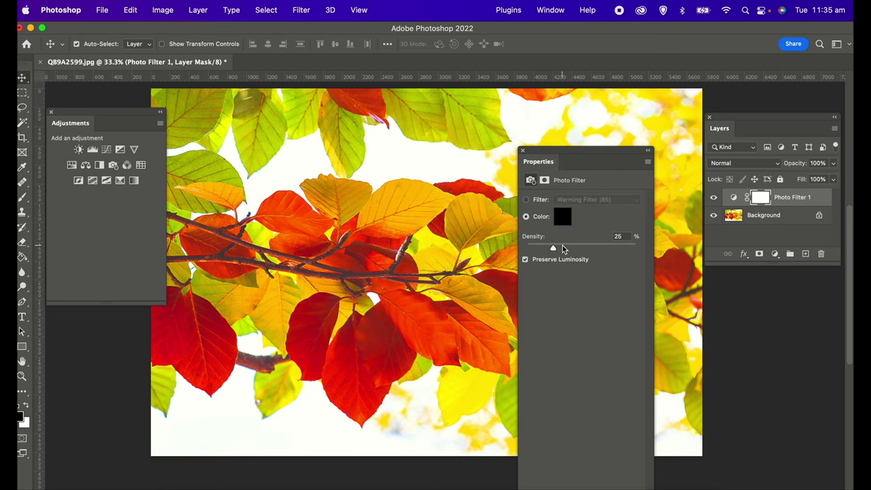
{"action": "left_click_drag", "start_coordinate": [554, 248], "coordinate": [642, 252]}
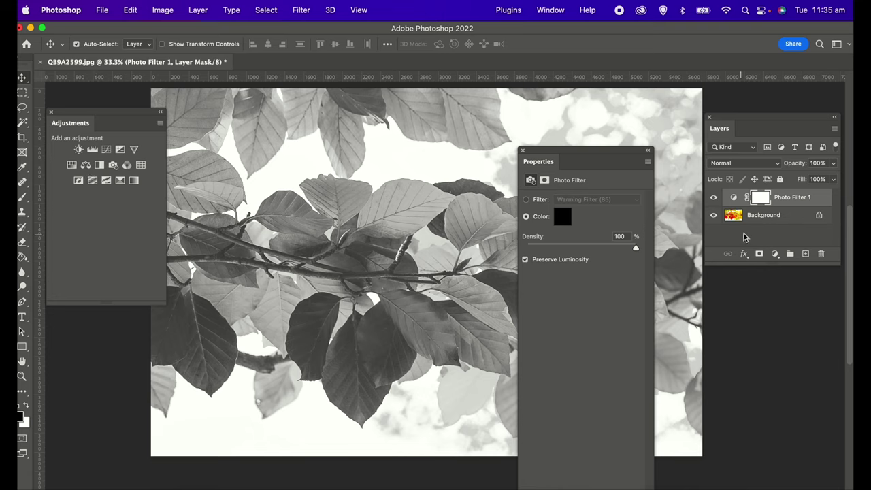
{"action": "left_click", "coordinate": [523, 149]}
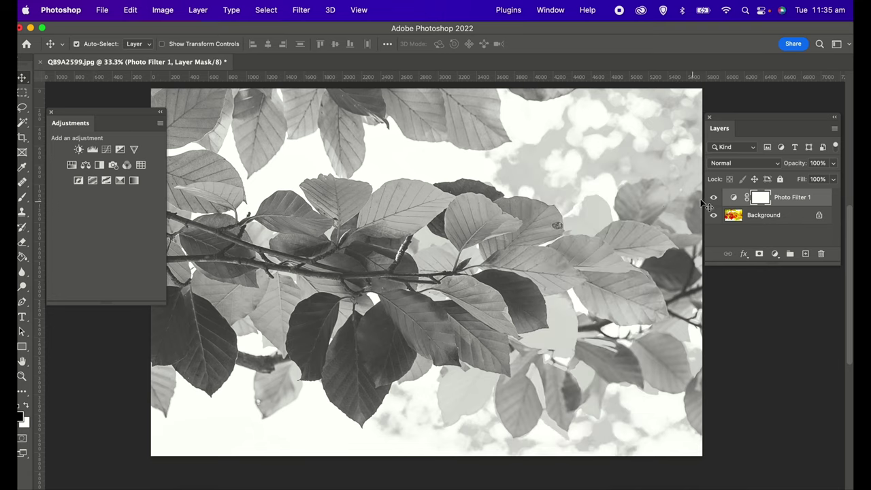
{"action": "left_click", "coordinate": [732, 197]}
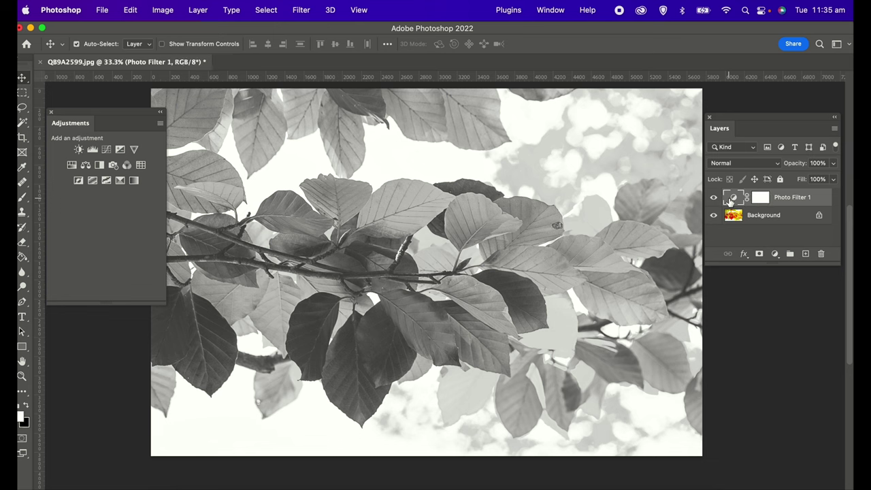
{"action": "left_click", "coordinate": [822, 254]}
{"action": "left_click", "coordinate": [441, 187]}
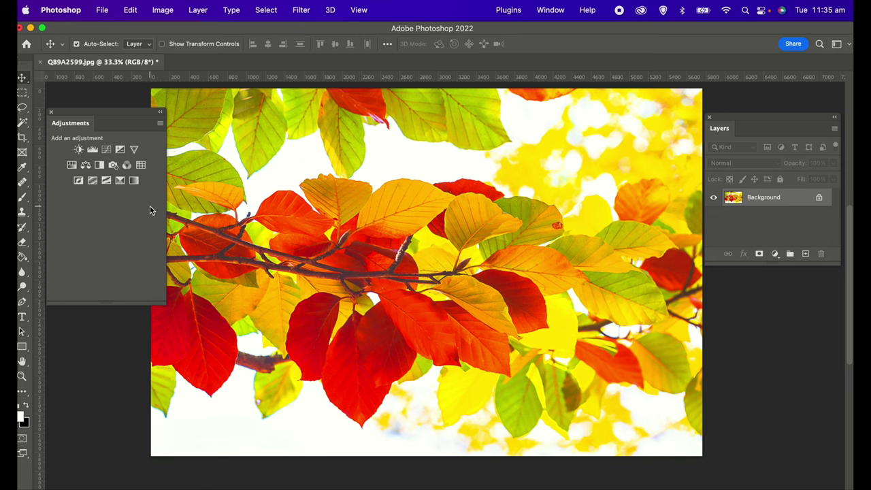
- Add a Channel Mixer layer, trying the Green, Red and Yellow Filter presets and tweaking channel sliders
{"action": "left_click", "coordinate": [127, 166]}
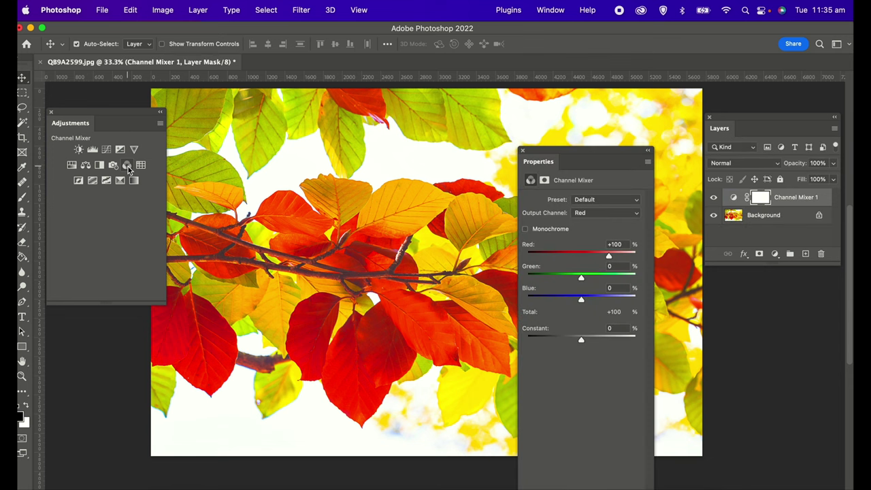
{"action": "left_click", "coordinate": [598, 199]}
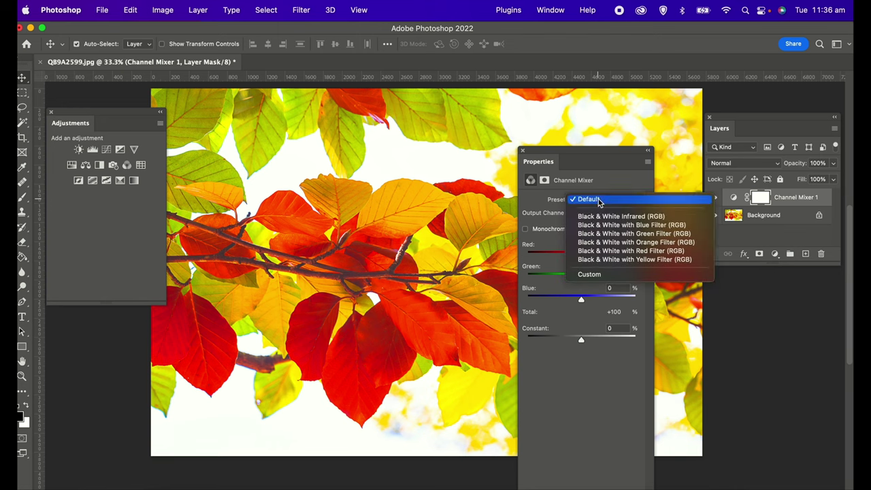
{"action": "left_click", "coordinate": [601, 233]}
{"action": "left_click", "coordinate": [604, 200]}
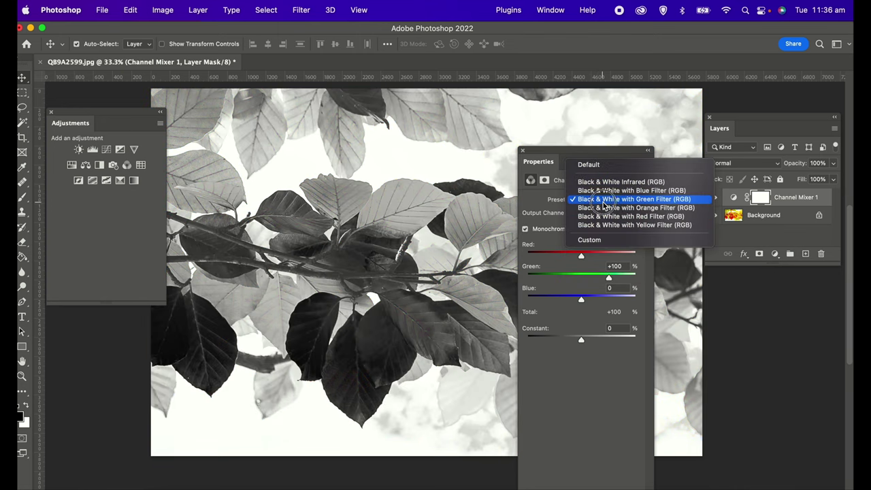
{"action": "left_click", "coordinate": [602, 220]}
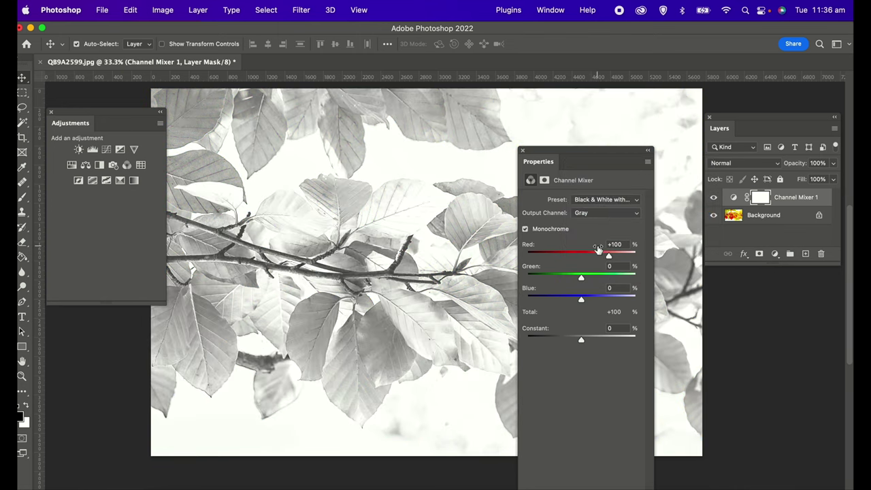
{"action": "left_click", "coordinate": [603, 202]}
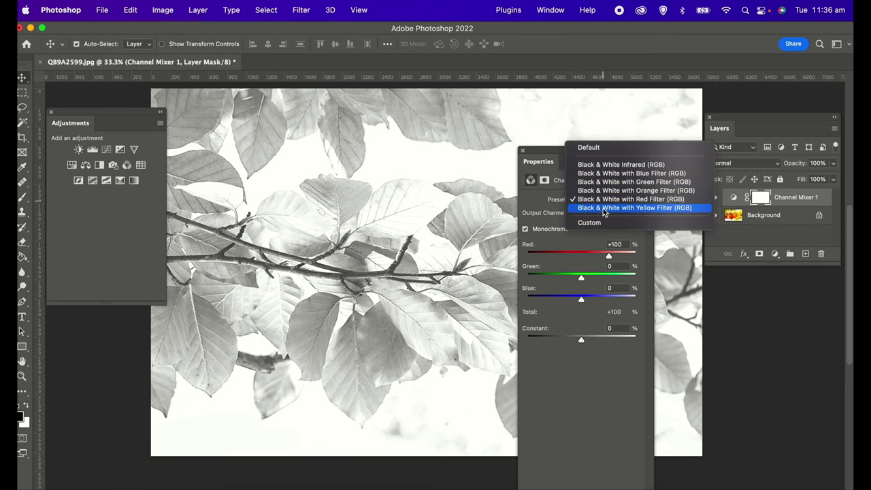
{"action": "left_click", "coordinate": [602, 209]}
{"action": "left_click_drag", "start_coordinate": [598, 257], "coordinate": [578, 256]}
{"action": "left_click_drag", "start_coordinate": [581, 300], "coordinate": [592, 300]}
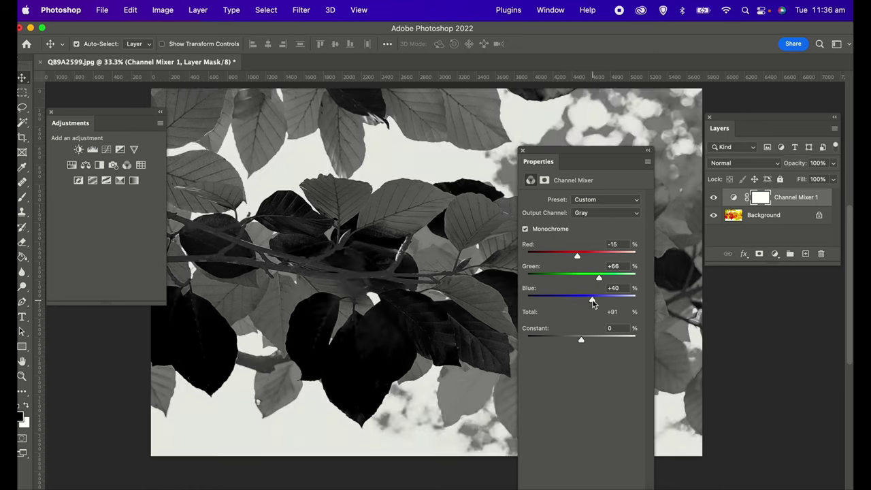
{"action": "left_click_drag", "start_coordinate": [577, 255], "coordinate": [593, 259]}
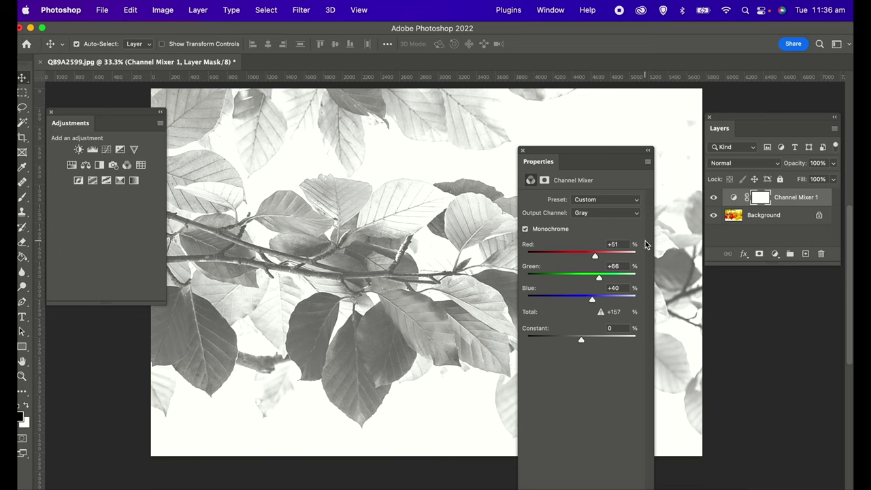
- Delete the Channel Mixer 1 layer so only the colour Background remains
{"action": "left_click", "coordinate": [522, 150]}
{"action": "left_click", "coordinate": [733, 197]}
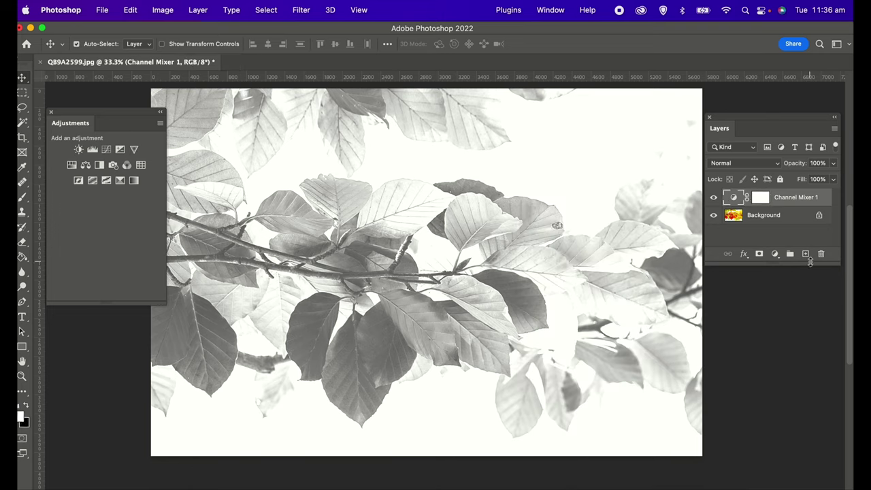
{"action": "left_click", "coordinate": [821, 253]}
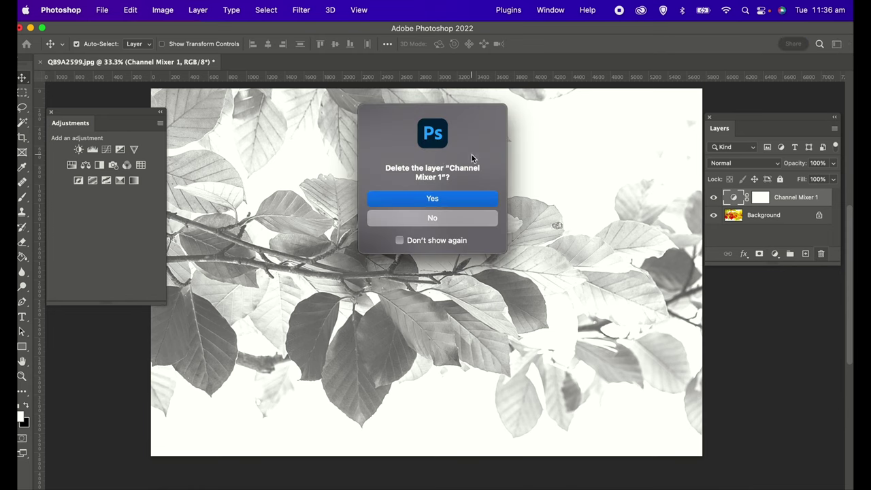
{"action": "left_click", "coordinate": [417, 202]}
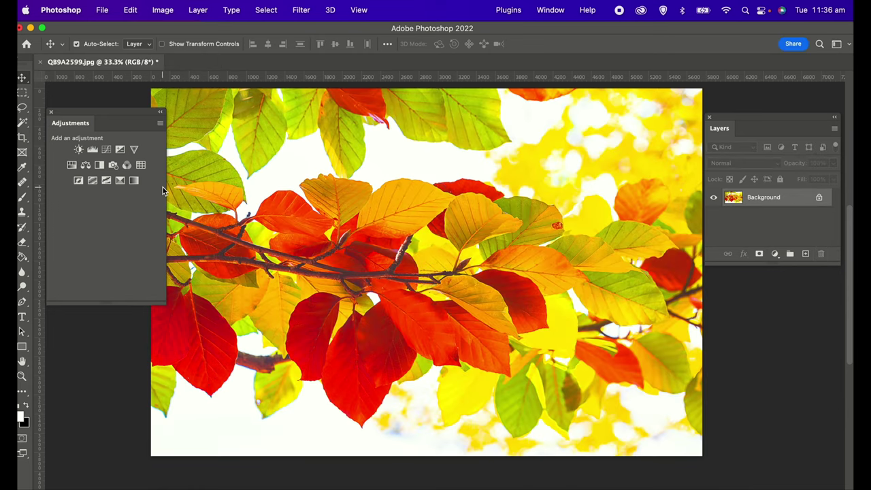
{"action": "left_click", "coordinate": [72, 167]}
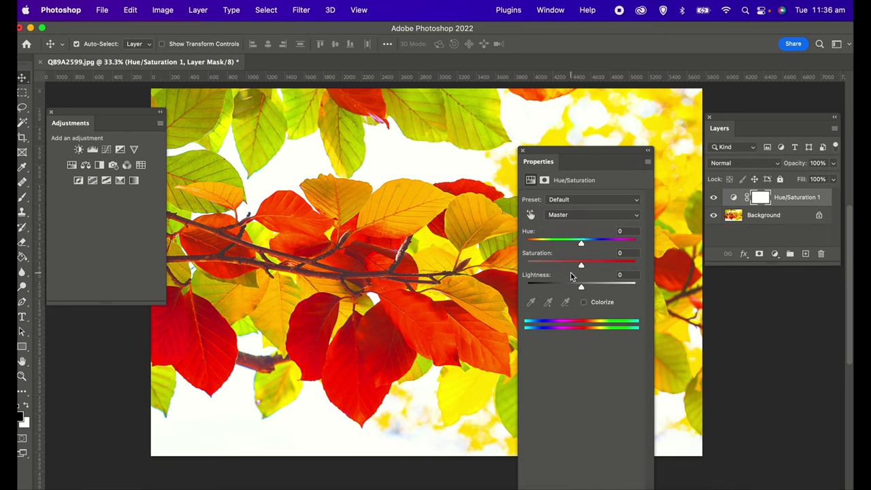
{"action": "left_click_drag", "start_coordinate": [580, 264], "coordinate": [514, 262]}
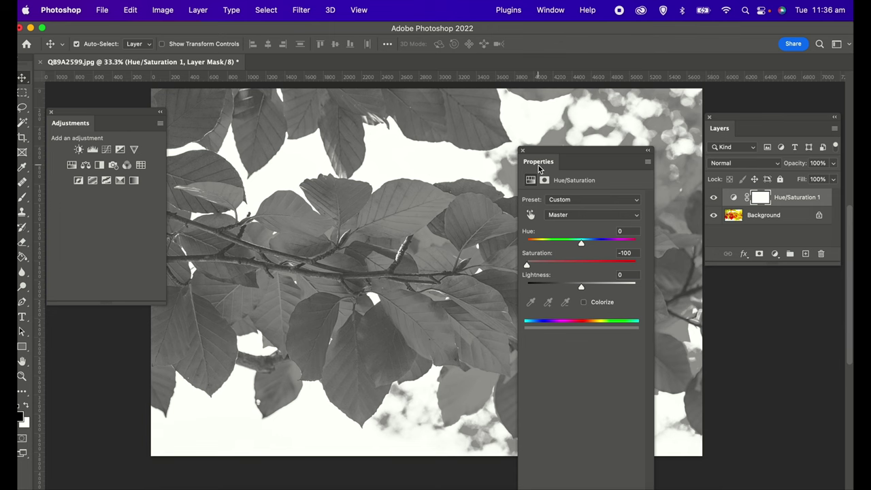
{"action": "left_click", "coordinate": [523, 150]}
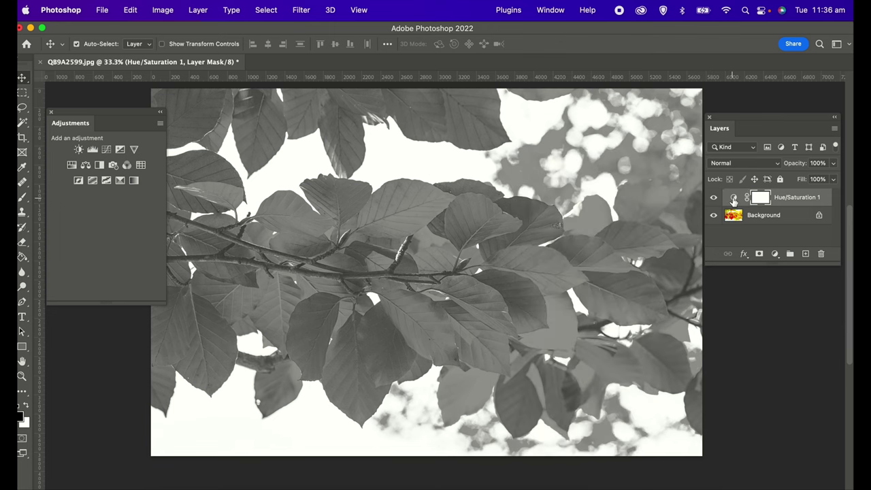
{"action": "left_click", "coordinate": [733, 198]}
{"action": "left_click", "coordinate": [820, 253]}
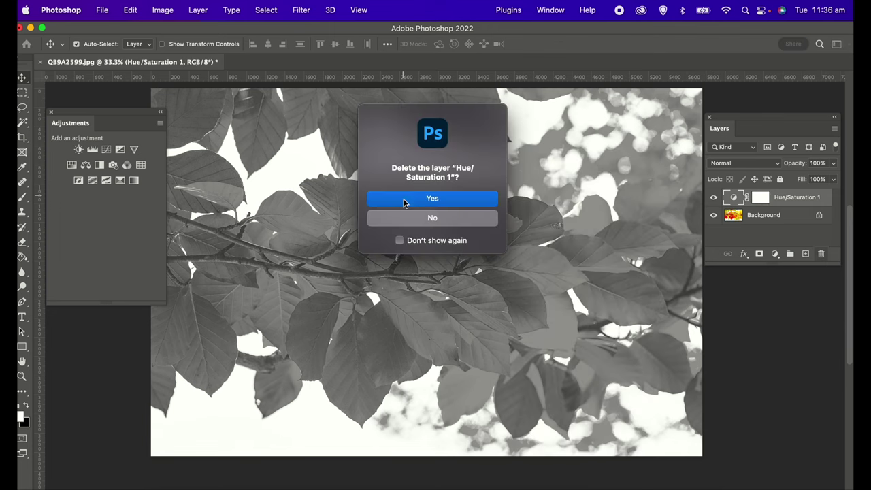
{"action": "left_click", "coordinate": [405, 198]}
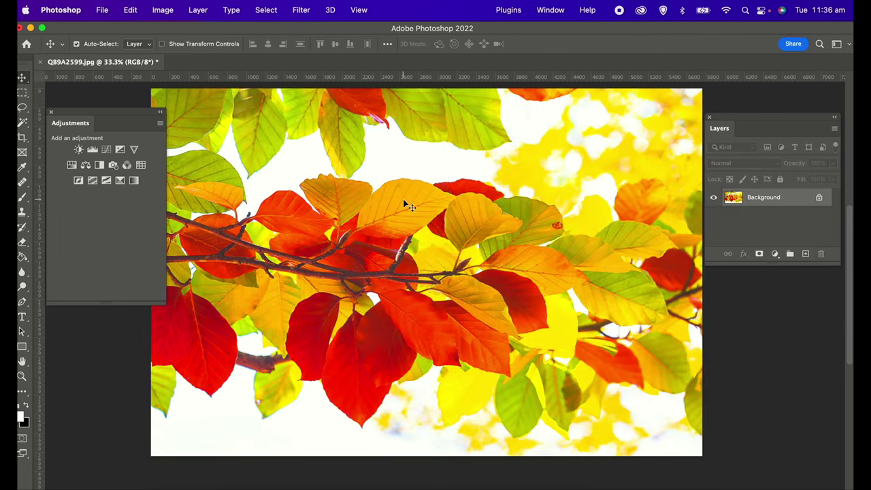
{"action": "left_click", "coordinate": [140, 166]}
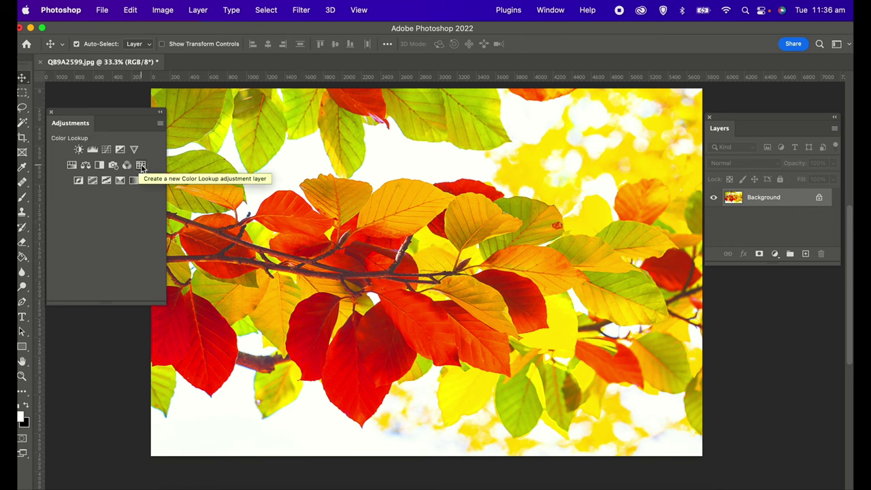
{"action": "left_click", "coordinate": [140, 166]}
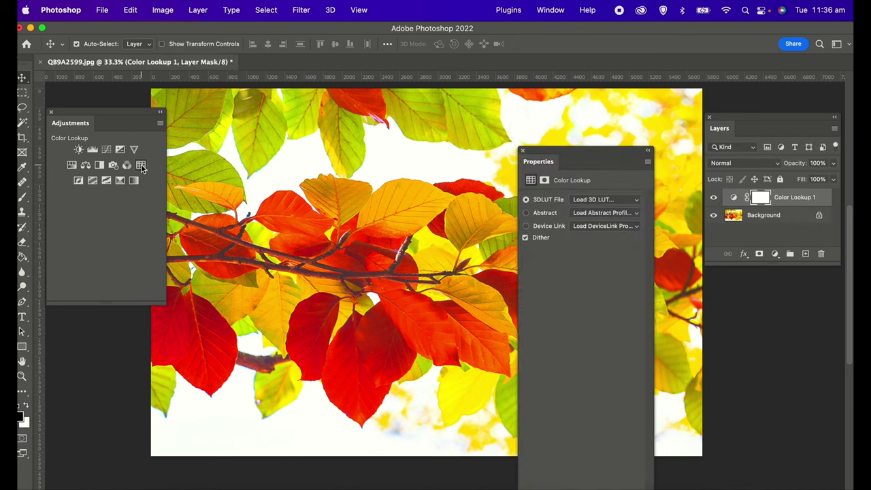
{"action": "left_click", "coordinate": [539, 216]}
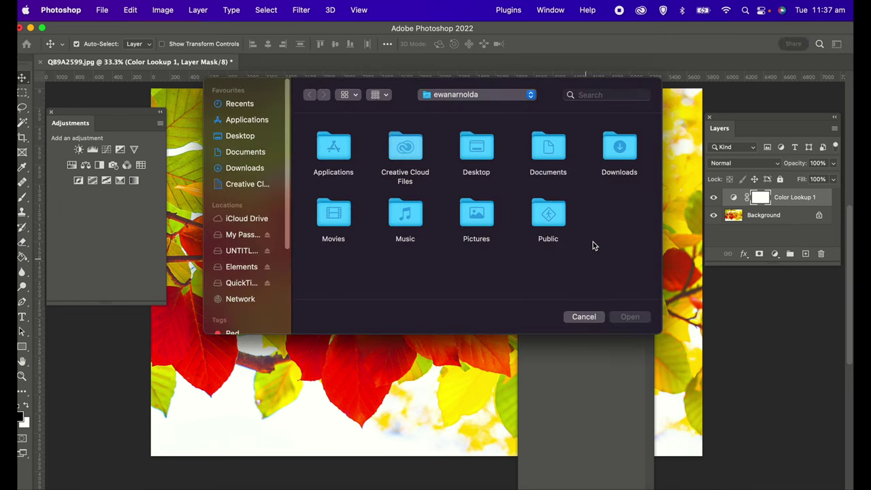
{"action": "left_click", "coordinate": [590, 319]}
{"action": "left_click", "coordinate": [594, 319]}
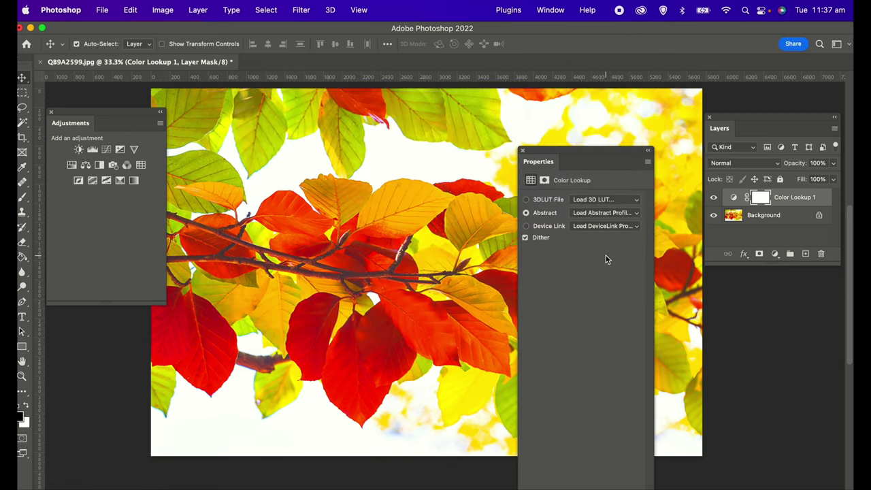
{"action": "left_click", "coordinate": [599, 214]}
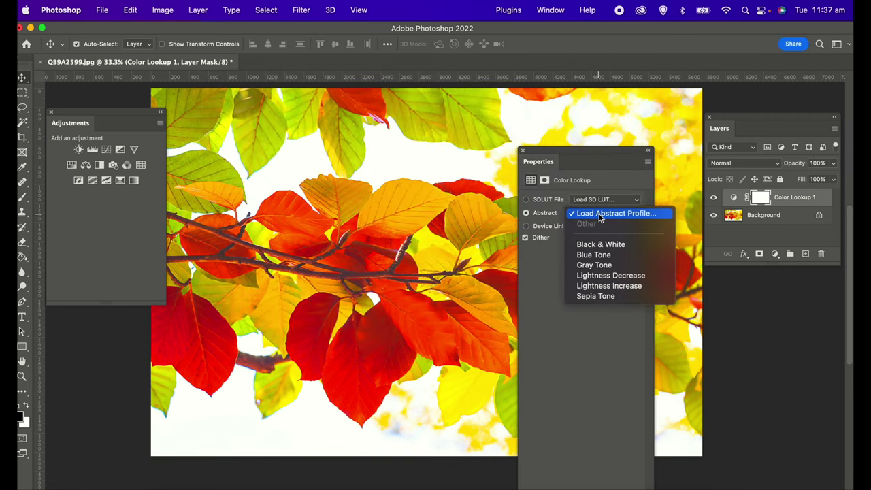
{"action": "left_click", "coordinate": [589, 265]}
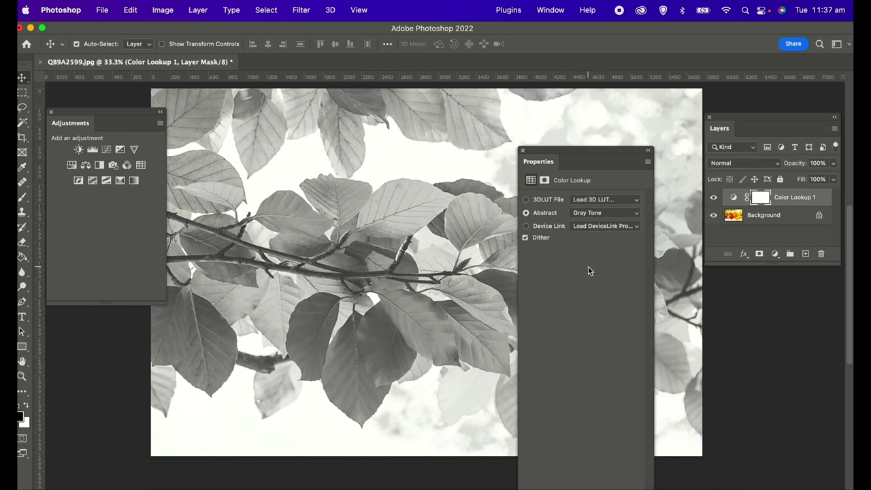
{"action": "left_click", "coordinate": [522, 150]}
{"action": "left_click", "coordinate": [734, 198]}
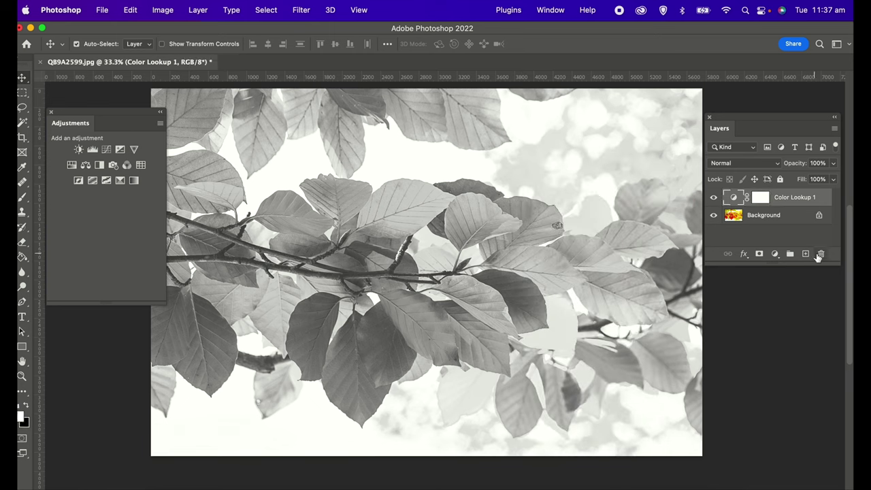
{"action": "left_click", "coordinate": [820, 253]}
{"action": "left_click", "coordinate": [432, 197]}
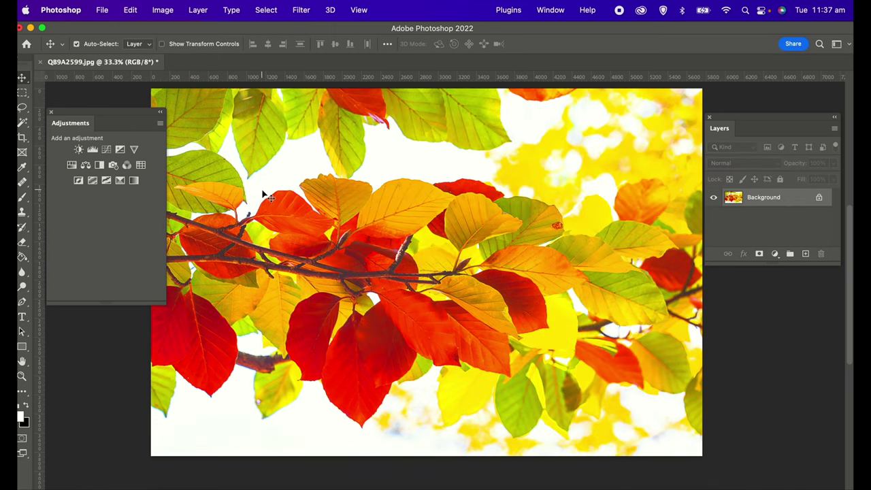
{"action": "left_click", "coordinate": [134, 181]}
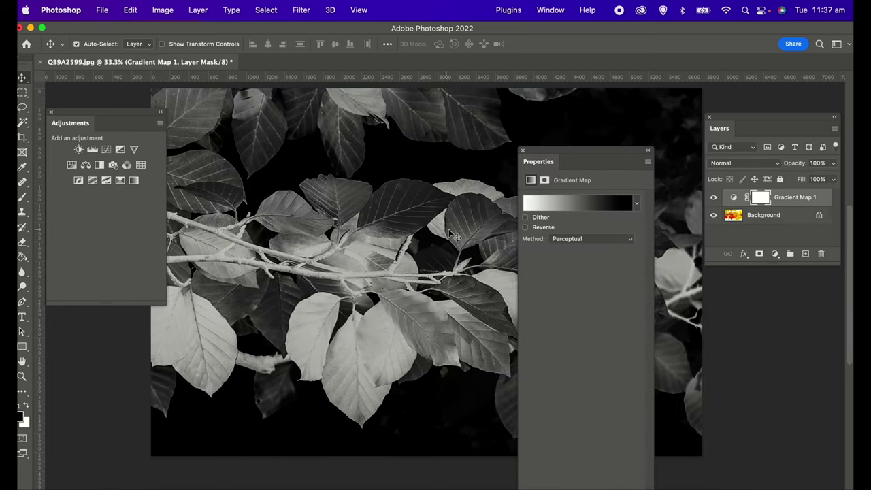
{"action": "left_click", "coordinate": [538, 228]}
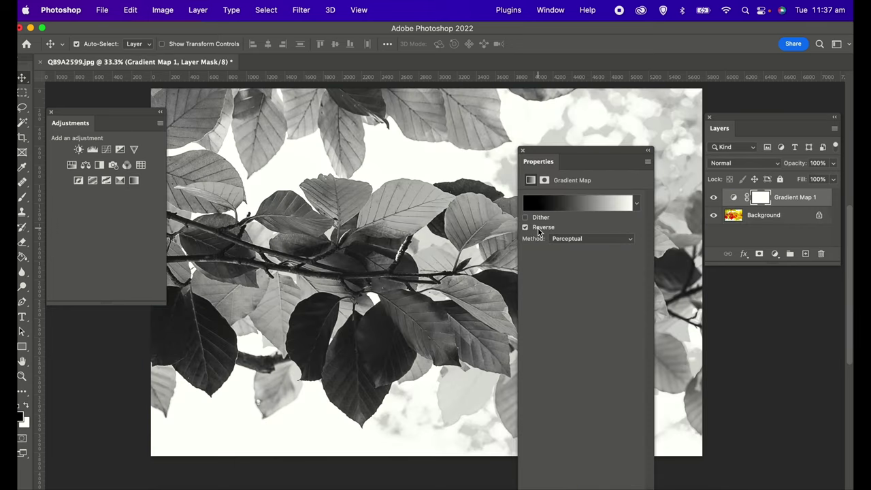
{"action": "left_click", "coordinate": [540, 219]}
{"action": "left_click", "coordinate": [536, 227]}
{"action": "left_click", "coordinate": [535, 227]}
{"action": "left_click", "coordinate": [537, 219]}
{"action": "left_click", "coordinate": [569, 240]}
{"action": "left_click", "coordinate": [570, 251]}
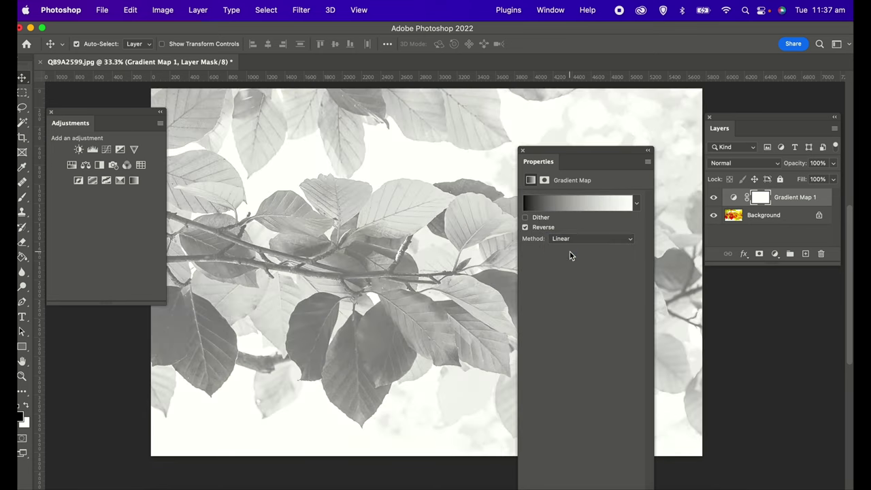
{"action": "left_click", "coordinate": [574, 242]}
{"action": "left_click", "coordinate": [574, 253]}
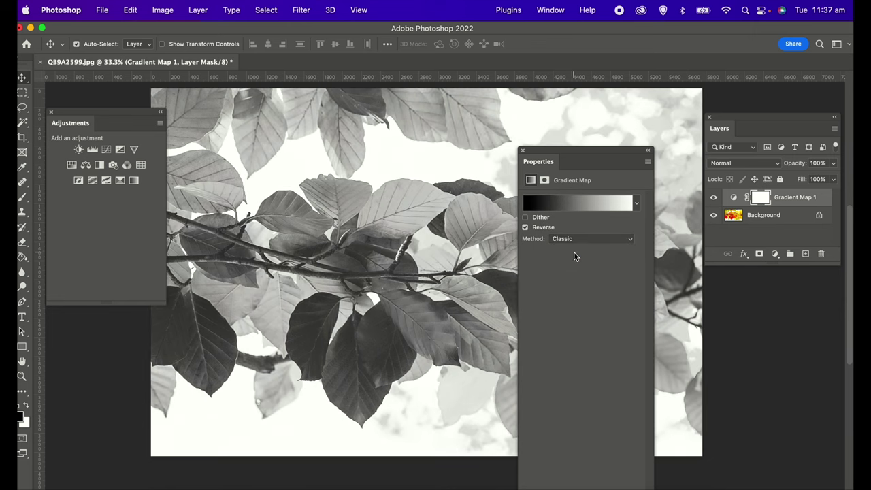
{"action": "left_click", "coordinate": [576, 244]}
{"action": "left_click", "coordinate": [583, 224]}
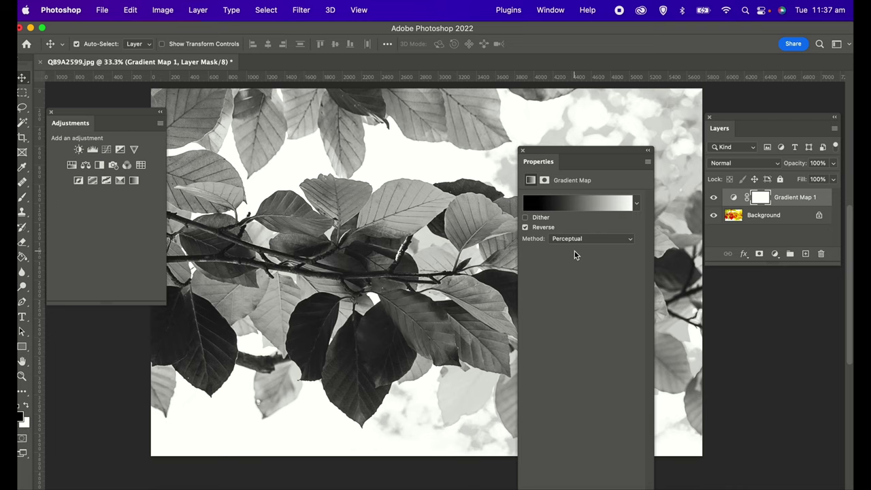
{"action": "left_click", "coordinate": [577, 239]}
{"action": "left_click", "coordinate": [572, 262]}
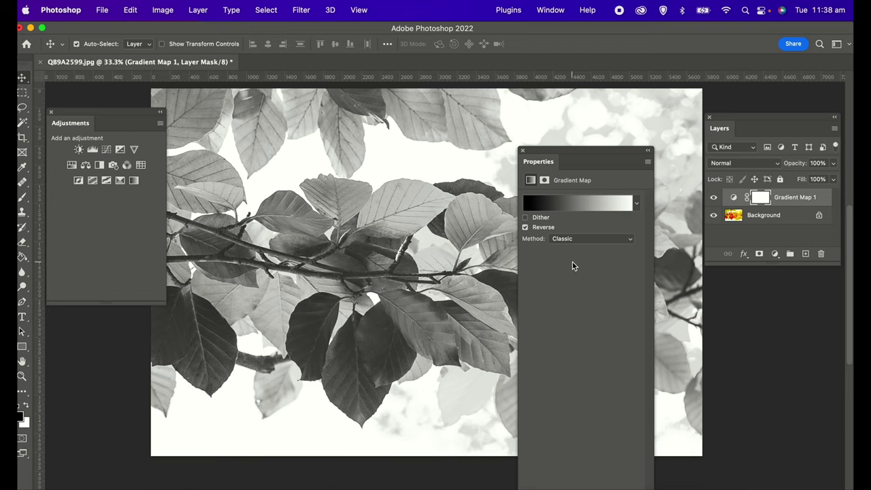
{"action": "left_click", "coordinate": [522, 151]}
{"action": "left_click", "coordinate": [735, 197]}
{"action": "left_click", "coordinate": [817, 256]}
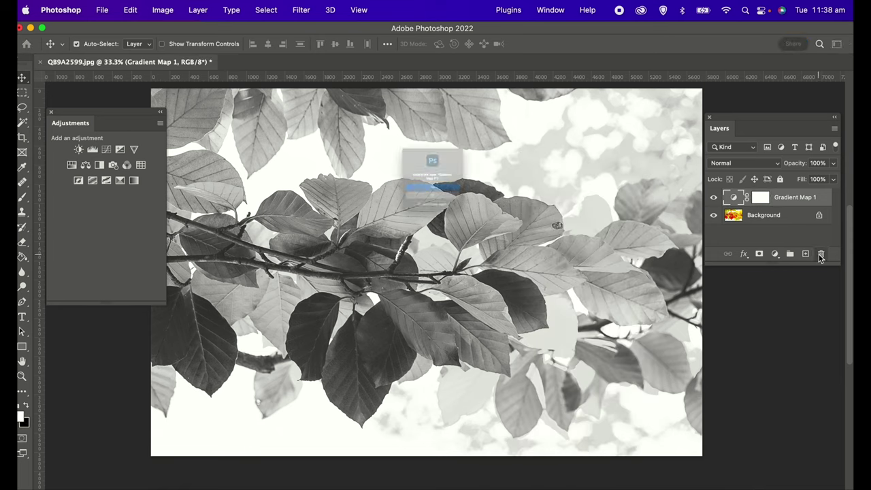
{"action": "left_click", "coordinate": [415, 194]}
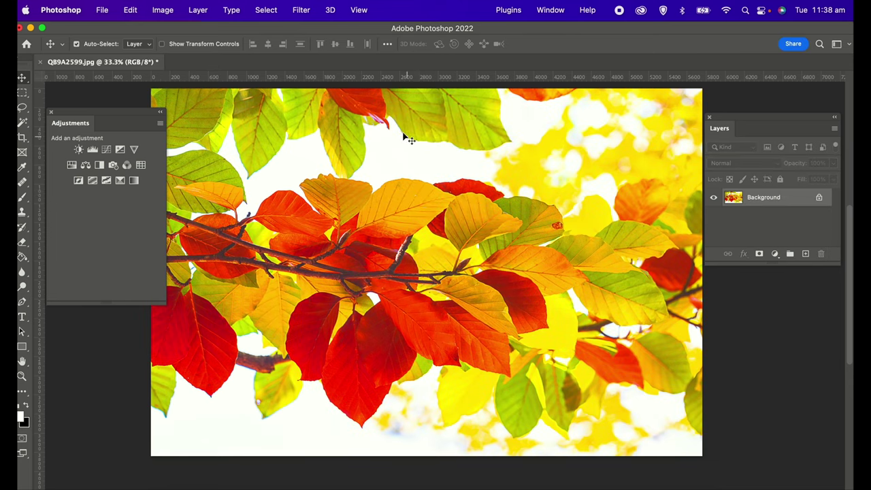
- Apply the Monochrome profile to the photo in the Camera Raw Filter
{"action": "left_click", "coordinate": [311, 15]}
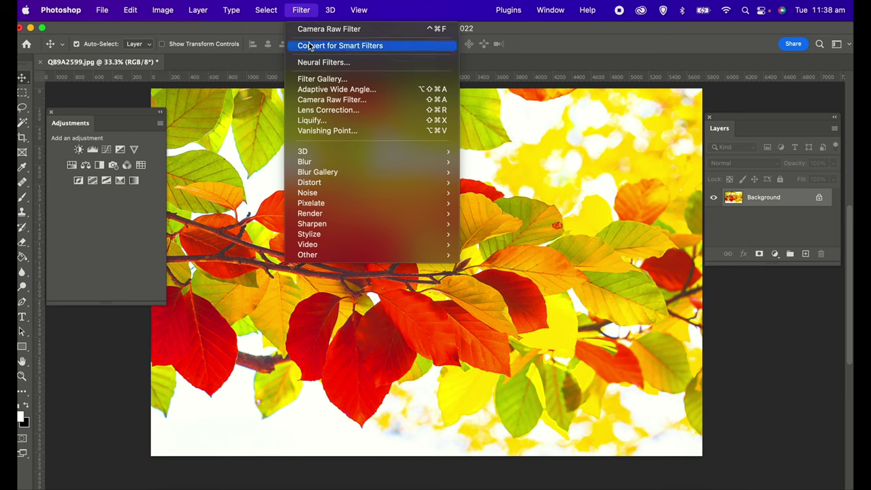
{"action": "left_click", "coordinate": [317, 100]}
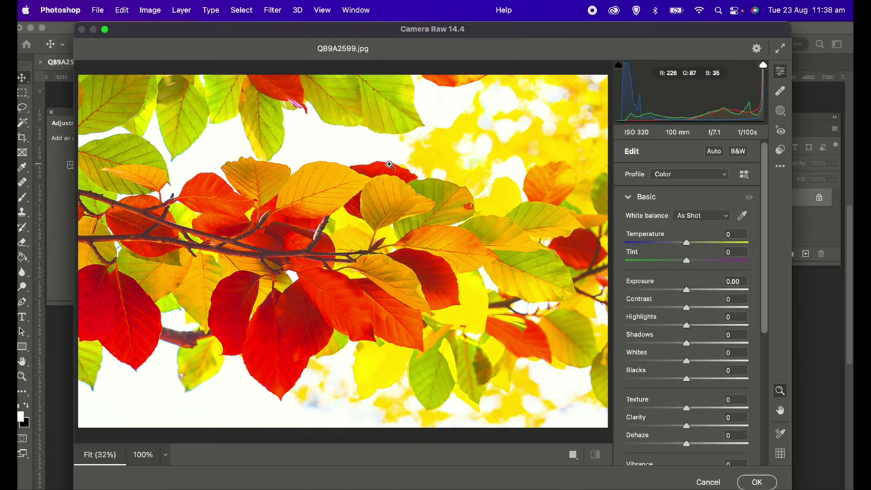
{"action": "left_click", "coordinate": [659, 176]}
{"action": "left_click", "coordinate": [667, 186]}
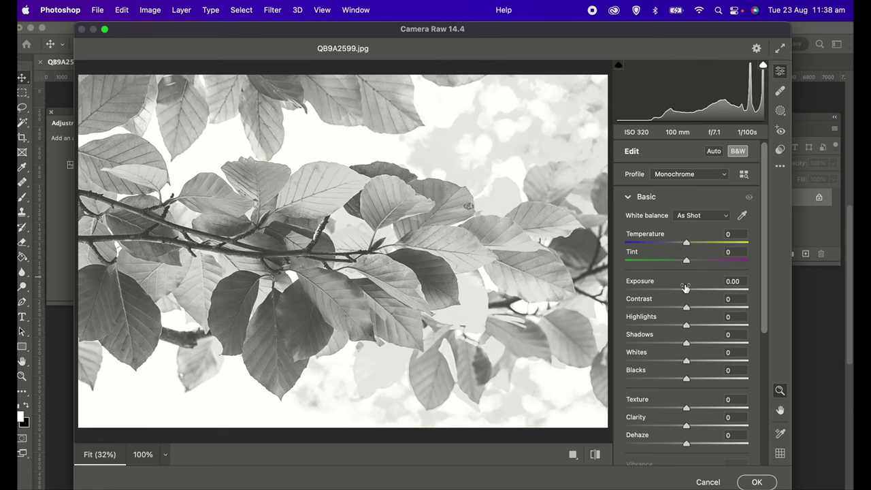
- Raise Exposure to about +1.05 and set Blacks to -11, then cancel all Camera Raw changes
{"action": "left_click_drag", "start_coordinate": [686, 289], "coordinate": [693, 338]}
{"action": "scroll", "coordinate": [695, 308], "scroll_direction": "down", "scroll_amount": 2}
{"action": "scroll", "coordinate": [695, 308], "scroll_direction": "down", "scroll_amount": 2}
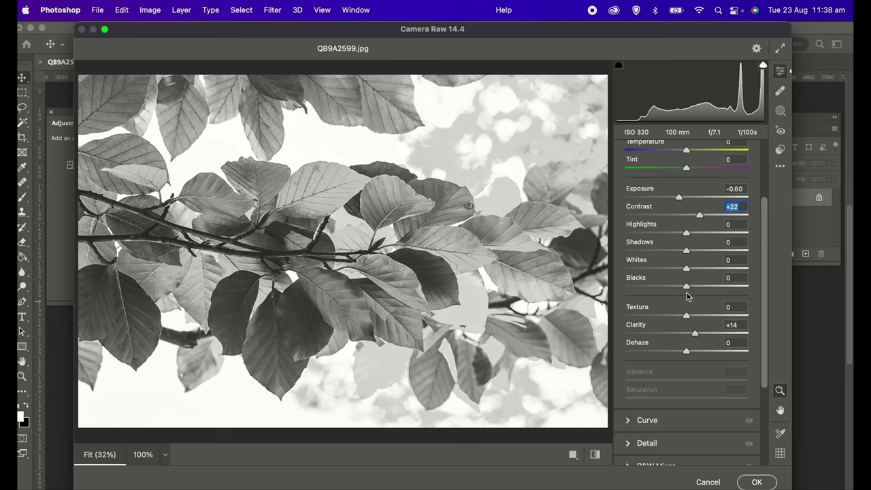
{"action": "mouse_move", "coordinate": [686, 286]}
{"action": "left_mouse_down"}
{"action": "mouse_move", "coordinate": [694, 286]}
{"action": "mouse_move", "coordinate": [678, 287]}
{"action": "mouse_move", "coordinate": [700, 266]}
{"action": "mouse_move", "coordinate": [694, 272]}
{"action": "left_mouse_up"}
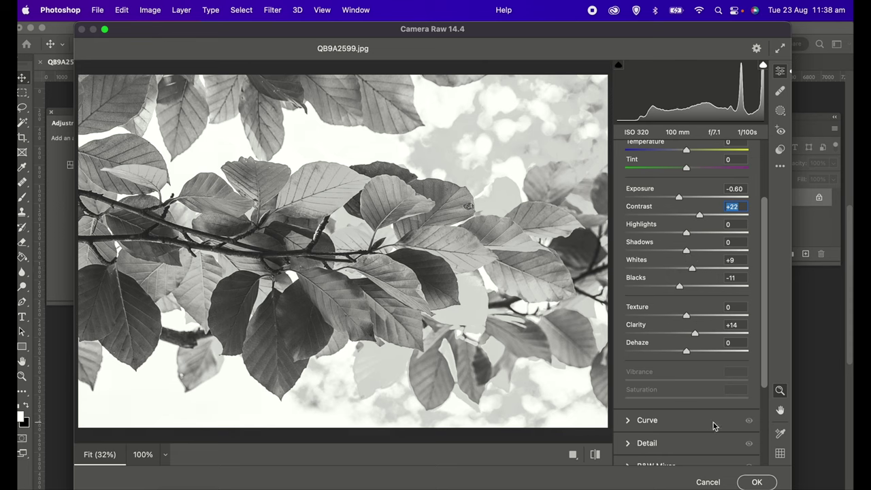
{"action": "left_click", "coordinate": [707, 482]}
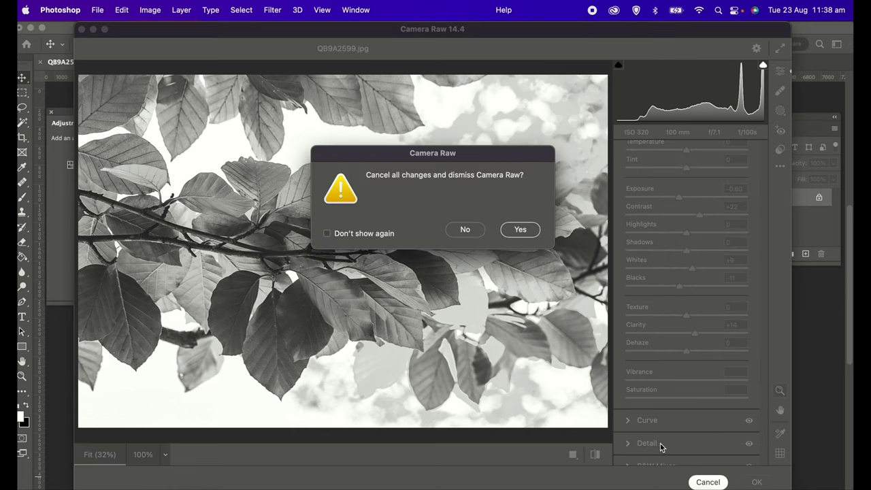
{"action": "left_click", "coordinate": [521, 230]}
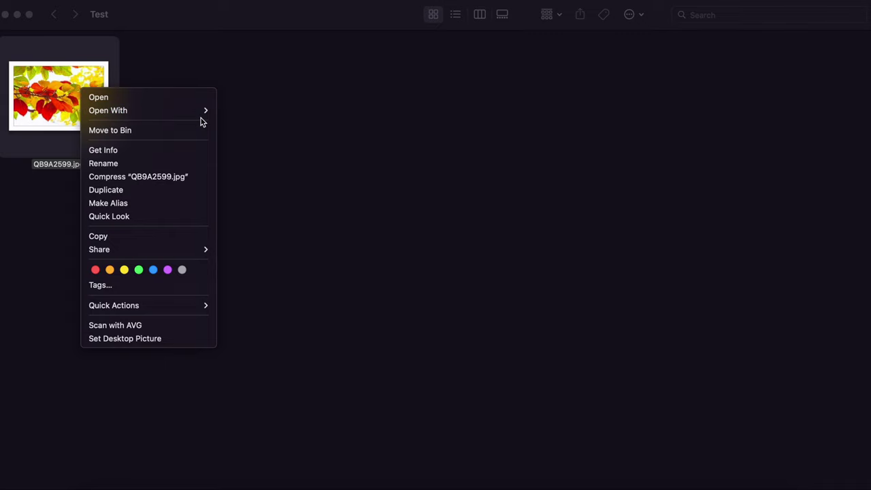
- Open QB9A2599.jpg from the Test folder with Preview
{"action": "left_click", "coordinate": [238, 113]}
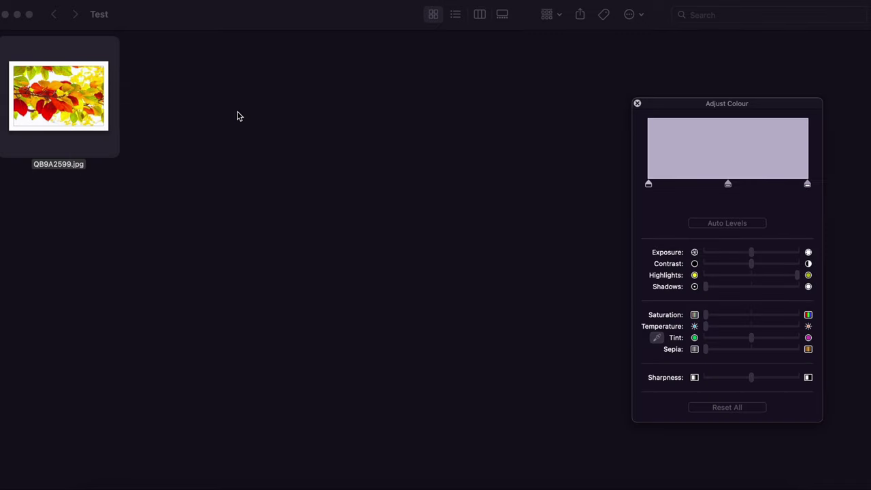
- Duplicate the photo as 'QB9A2599 copy', close the original, and move the copy's window left
{"action": "left_click", "coordinate": [637, 103]}
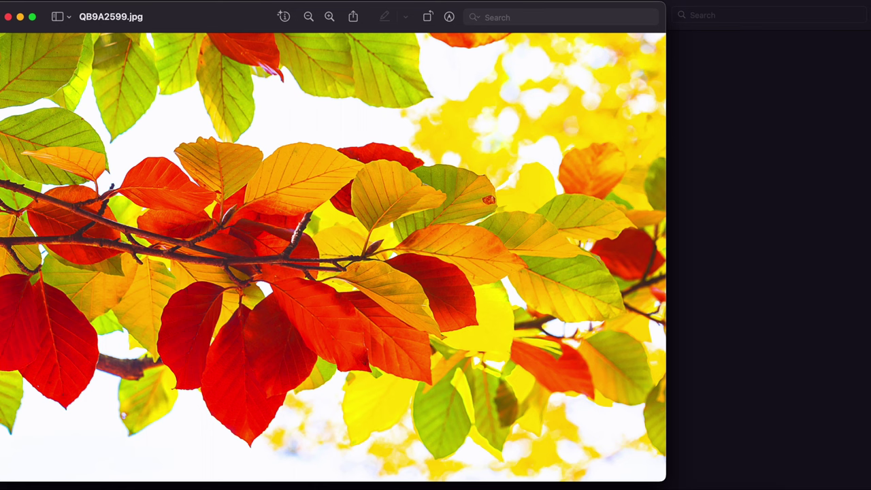
{"action": "left_click", "coordinate": [75, 0]}
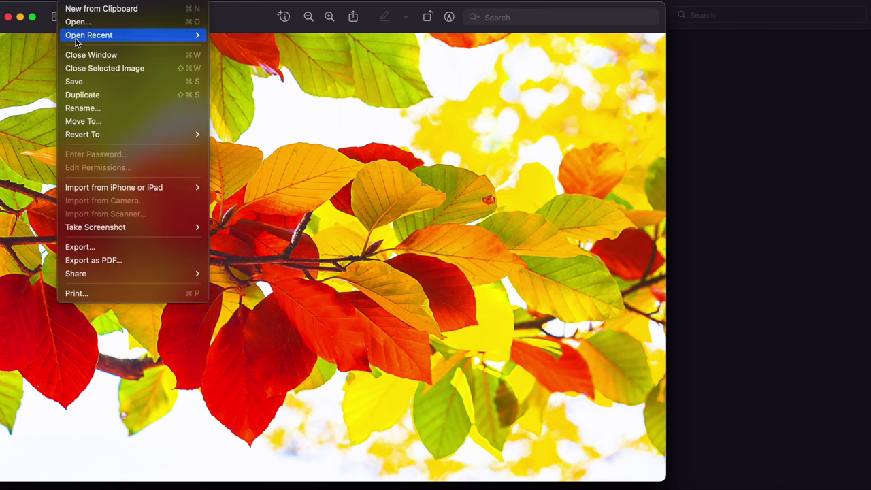
{"action": "left_click", "coordinate": [80, 95]}
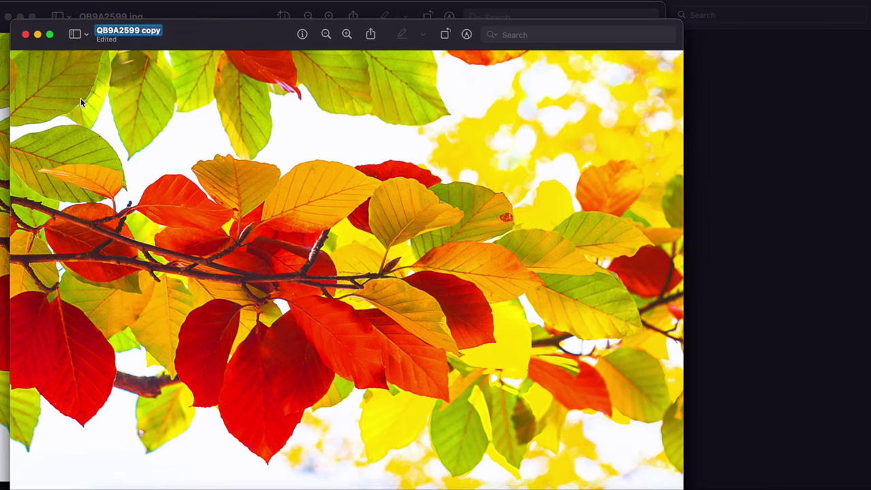
{"action": "left_click", "coordinate": [55, 35]}
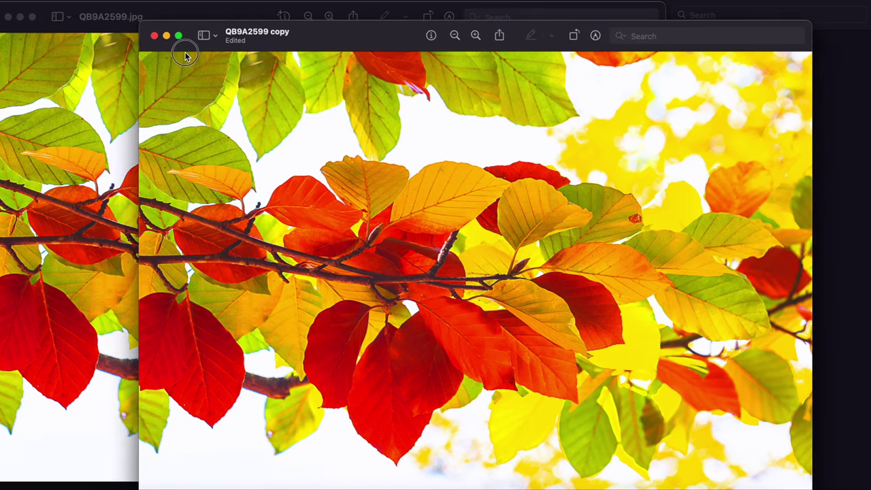
{"action": "left_click", "coordinate": [8, 16]}
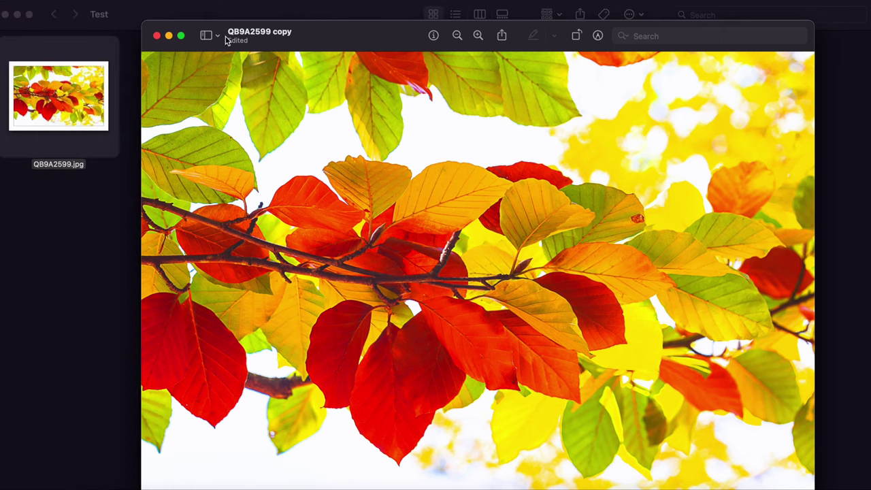
{"action": "left_click_drag", "start_coordinate": [349, 44], "coordinate": [218, 45]}
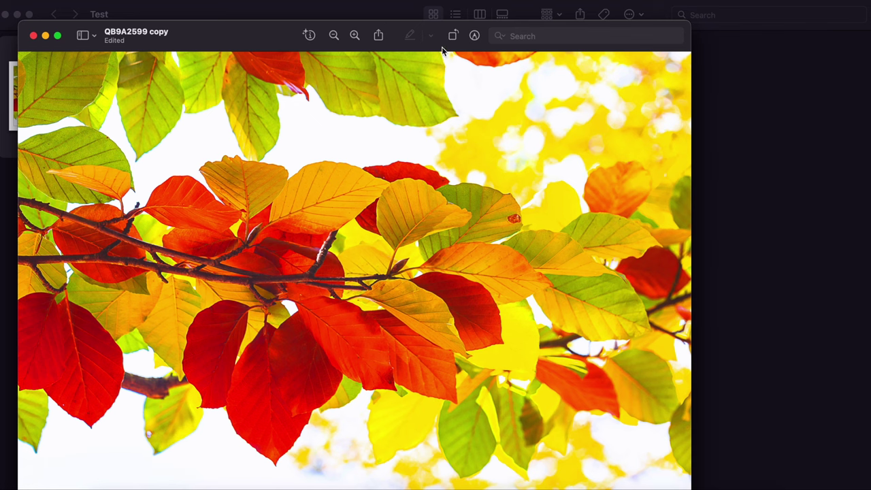
- Drop the copy's Saturation to zero, raise Exposure, and nudge the Tint and Sepia sliders
{"action": "left_click", "coordinate": [475, 36]}
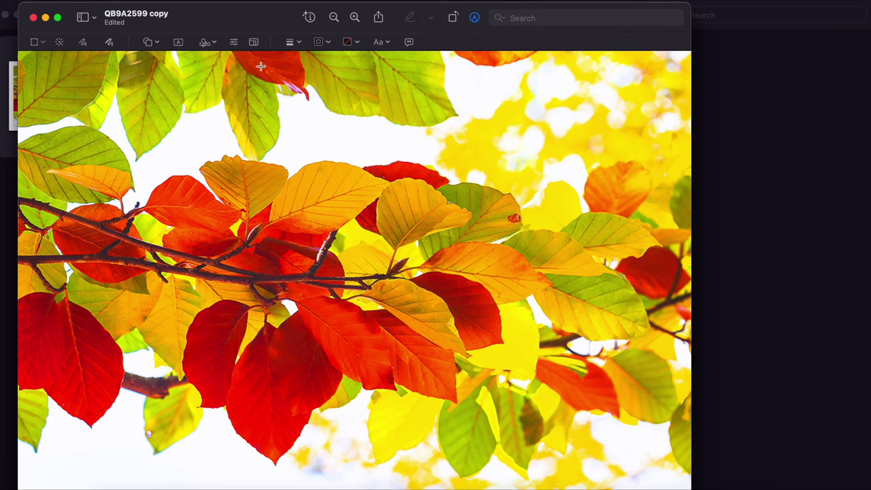
{"action": "left_click", "coordinate": [234, 43]}
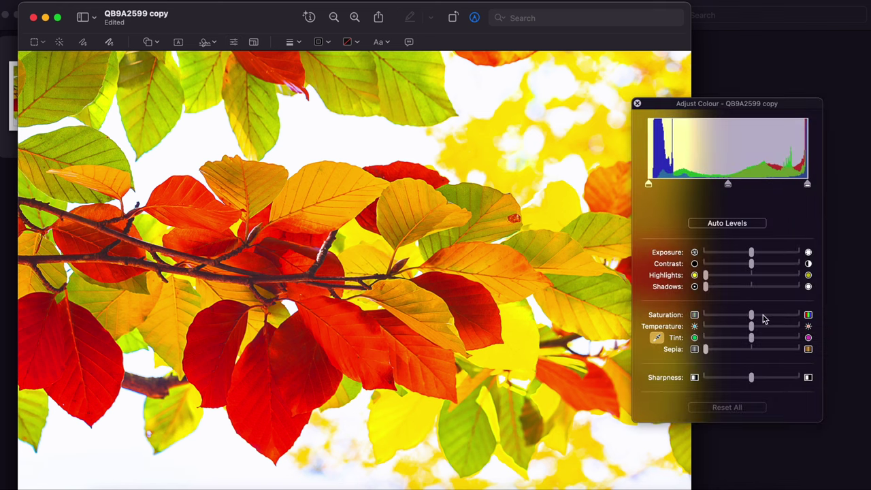
{"action": "left_click_drag", "start_coordinate": [751, 319], "coordinate": [696, 313]}
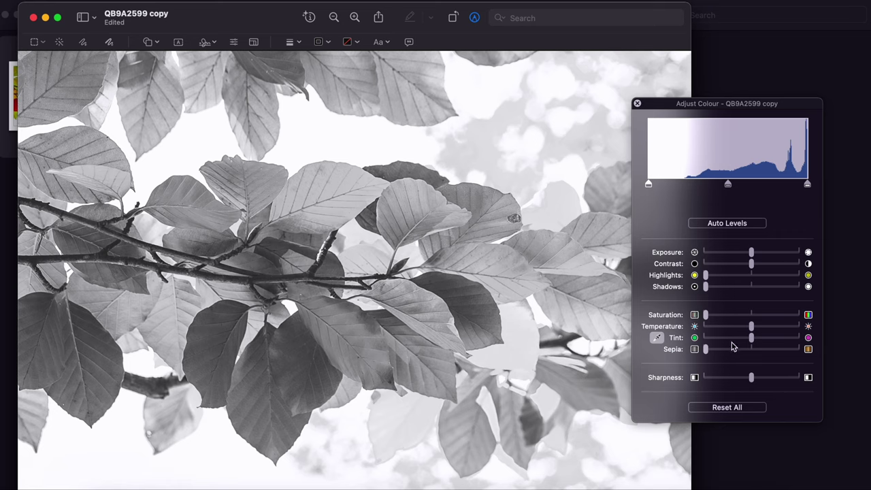
{"action": "mouse_move", "coordinate": [751, 338]}
{"action": "left_mouse_down"}
{"action": "mouse_move", "coordinate": [760, 338]}
{"action": "mouse_move", "coordinate": [745, 336]}
{"action": "mouse_move", "coordinate": [771, 331]}
{"action": "mouse_move", "coordinate": [750, 336]}
{"action": "left_mouse_up"}
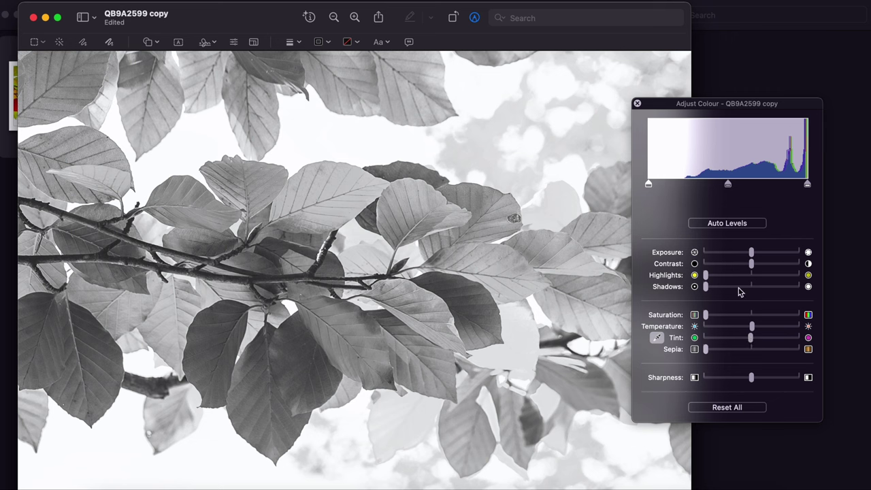
{"action": "mouse_move", "coordinate": [752, 253]}
{"action": "left_mouse_down"}
{"action": "mouse_move", "coordinate": [768, 253]}
{"action": "mouse_move", "coordinate": [748, 264]}
{"action": "left_mouse_up"}
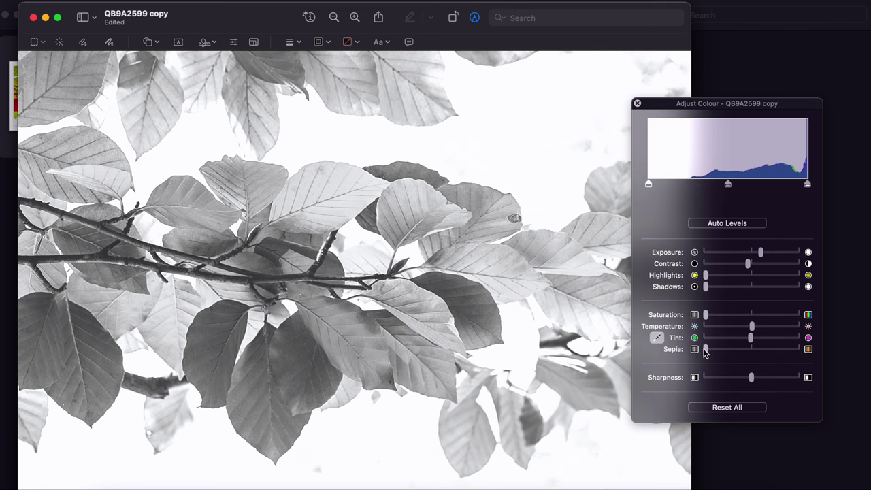
{"action": "mouse_move", "coordinate": [705, 351]}
{"action": "left_mouse_down"}
{"action": "mouse_move", "coordinate": [788, 361]}
{"action": "mouse_move", "coordinate": [705, 350]}
{"action": "left_mouse_up"}
{"action": "left_click", "coordinate": [34, 18]}
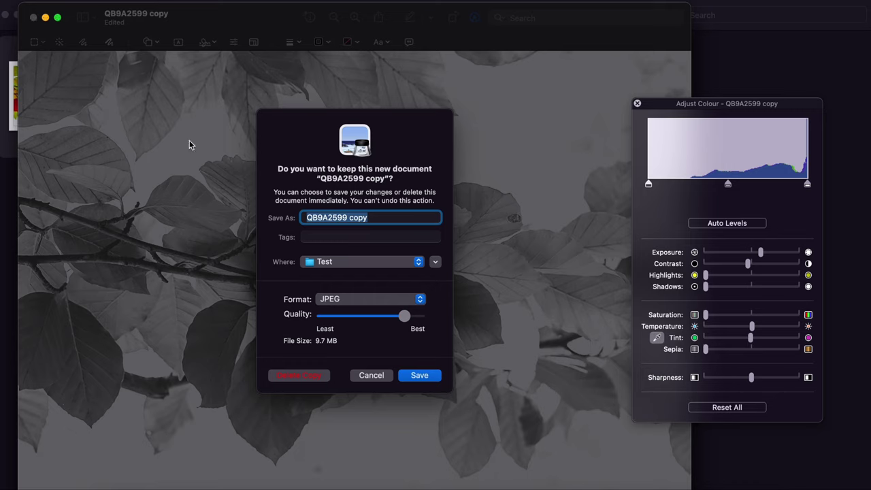
- Save the copy into Test as QB9A2599_BW.jpg at Best JPEG quality
{"action": "left_click", "coordinate": [373, 222]}
{"action": "key", "text": "BackSpace"}
{"action": "key", "text": "BackSpace"}
{"action": "key", "text": "BackSpace"}
{"action": "key", "text": "BackSpace"}
{"action": "key", "text": "BackSpace"}
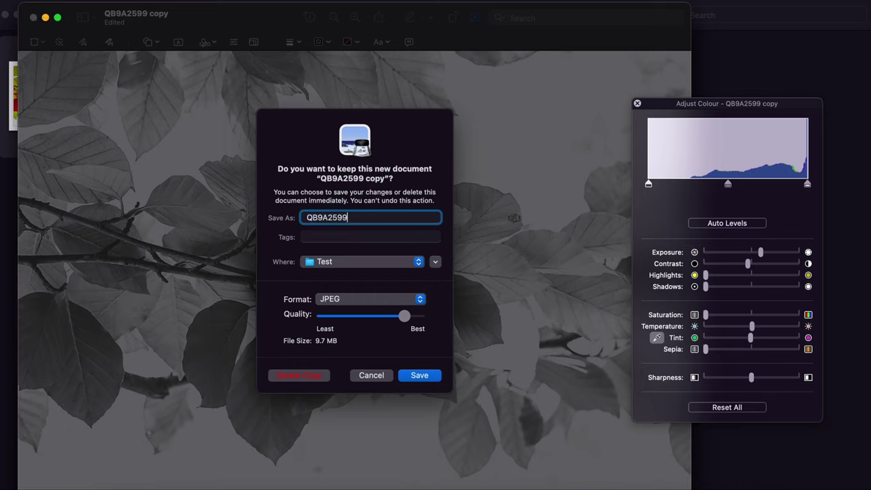
{"action": "type", "text": "_BW"}
{"action": "left_click", "coordinate": [405, 317]}
{"action": "left_click_drag", "start_coordinate": [406, 320], "coordinate": [436, 321]}
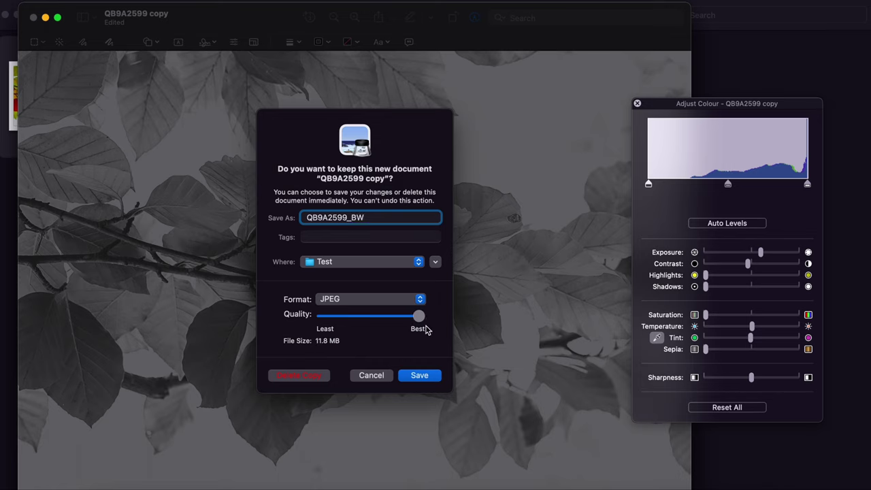
{"action": "left_click", "coordinate": [419, 376]}
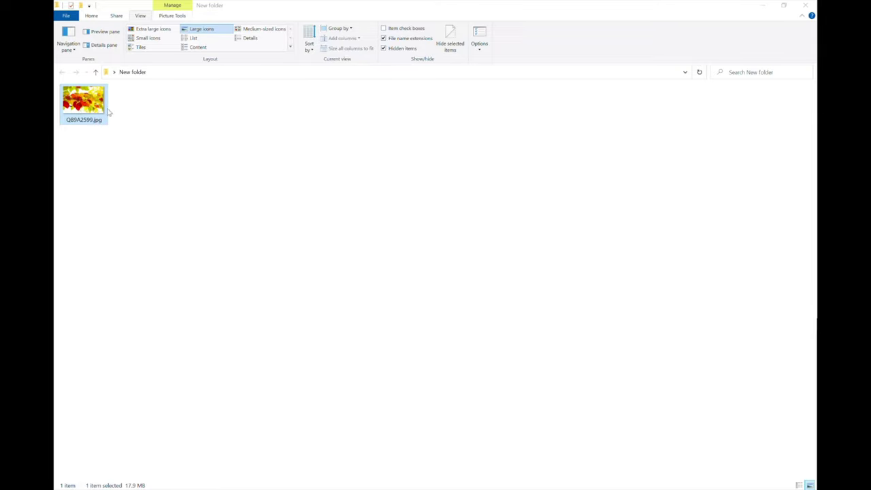
- Open QB9A2599.jpg from New folder in the Photos app via Open with
{"action": "right_click", "coordinate": [93, 108]}
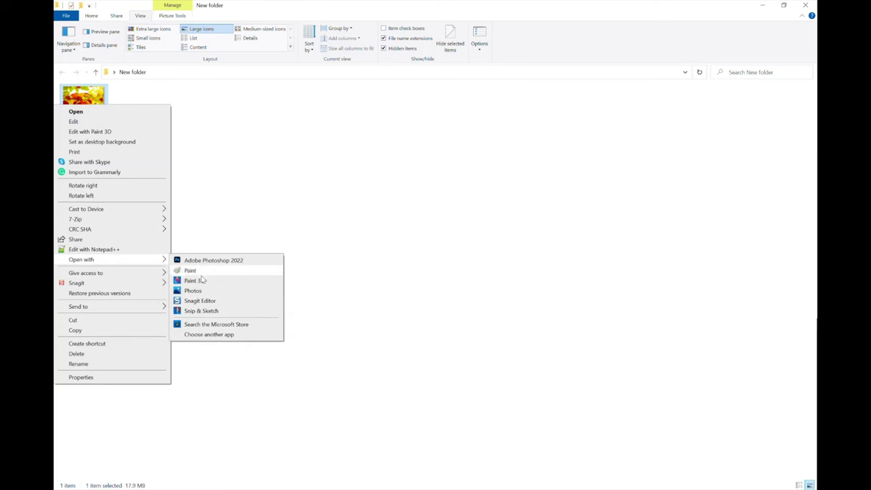
{"action": "left_click", "coordinate": [201, 290]}
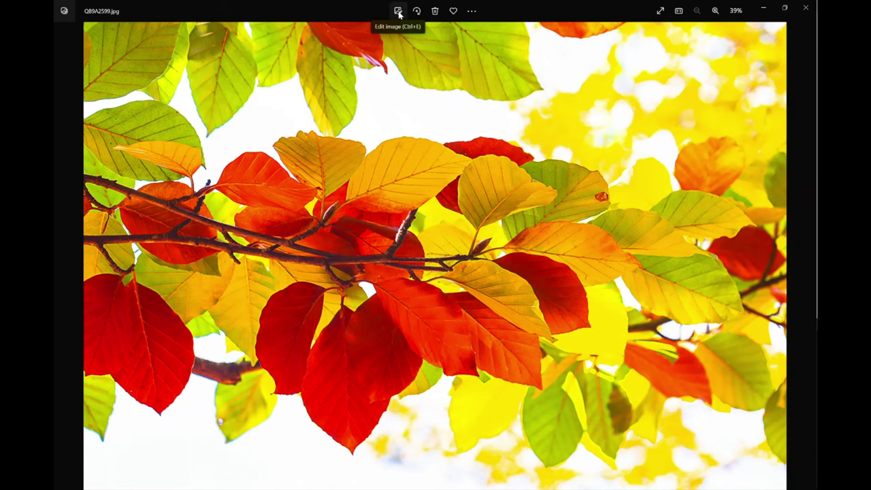
- Apply the Vanilla filter in the Photos editor and set its intensity to 59%
{"action": "left_click", "coordinate": [399, 11]}
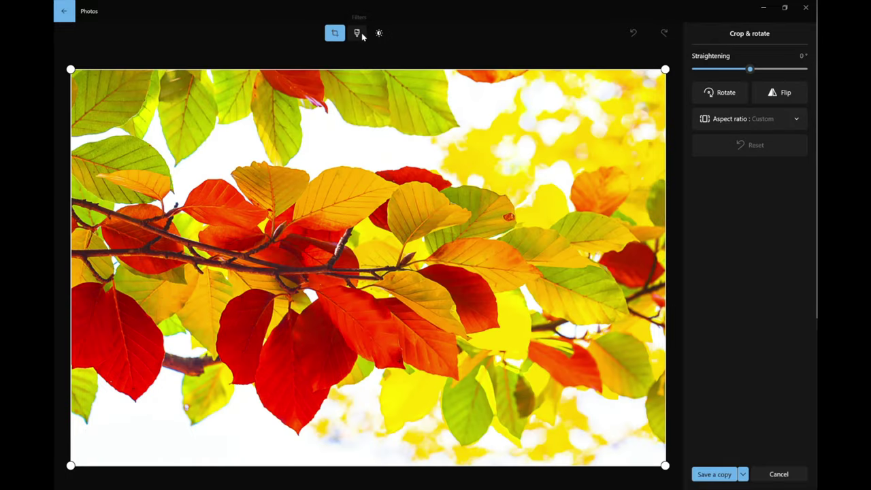
{"action": "left_click", "coordinate": [358, 35]}
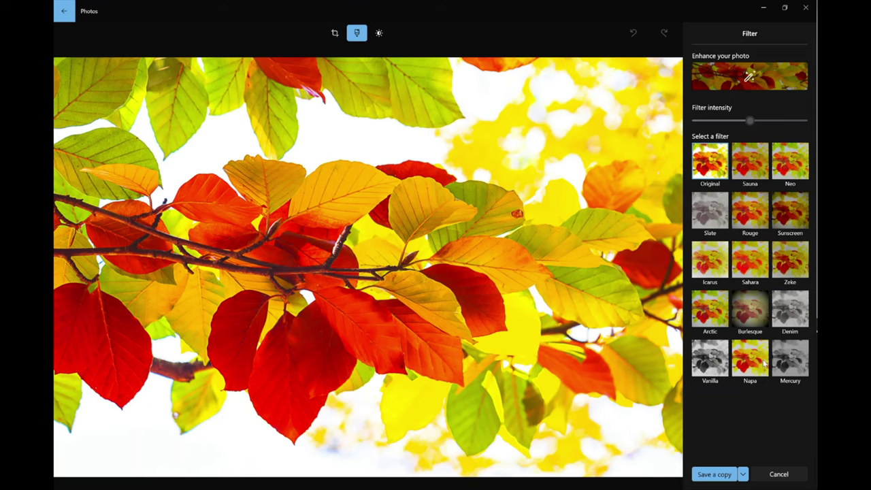
{"action": "left_click", "coordinate": [710, 357]}
{"action": "mouse_move", "coordinate": [750, 122]}
{"action": "left_mouse_down"}
{"action": "mouse_move", "coordinate": [805, 124]}
{"action": "mouse_move", "coordinate": [762, 124]}
{"action": "left_mouse_up"}
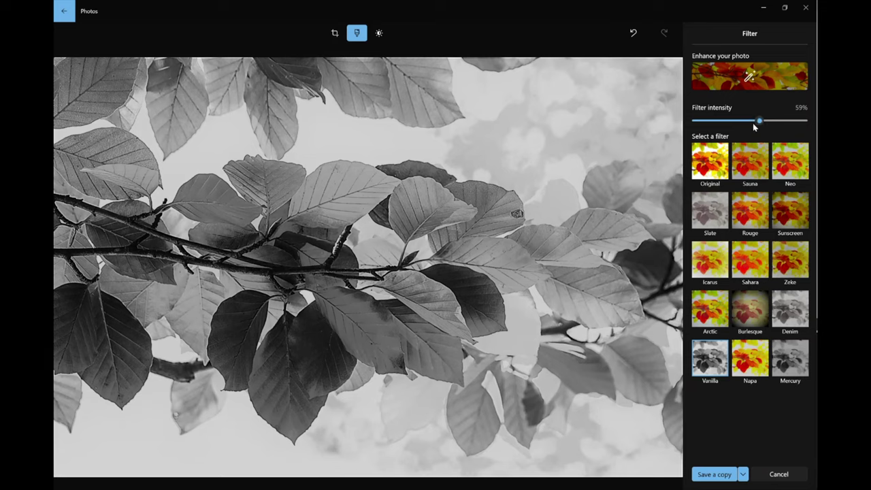